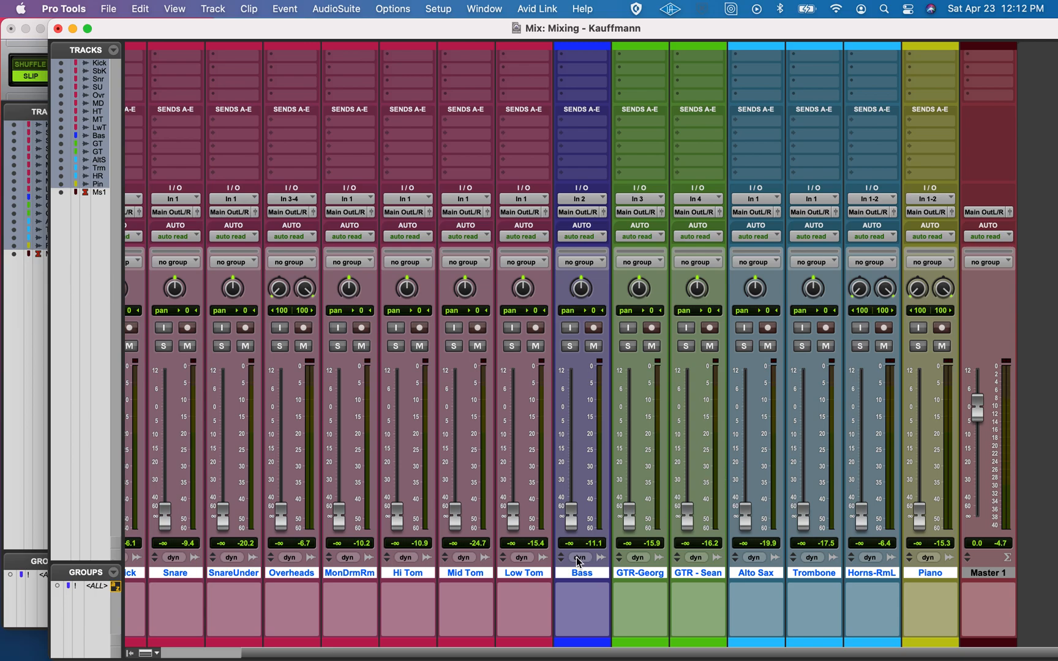
# Raise the Kick track's fader in the Mix window to about -2.5 dB
pyautogui.hscroll(-3, 575, 556)
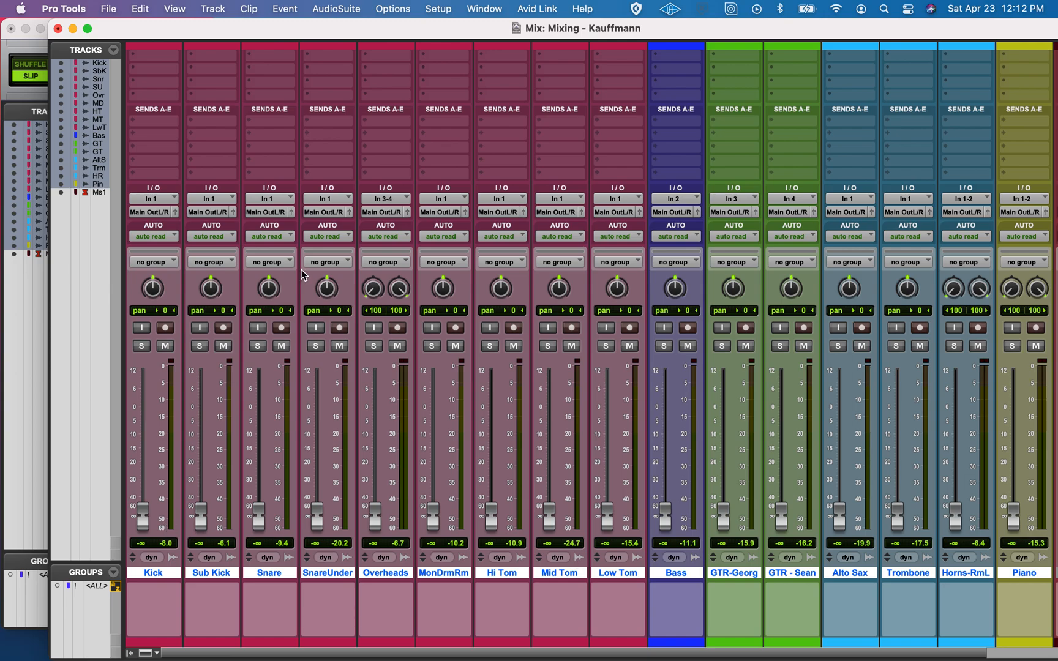
pyautogui.press('super+equal')
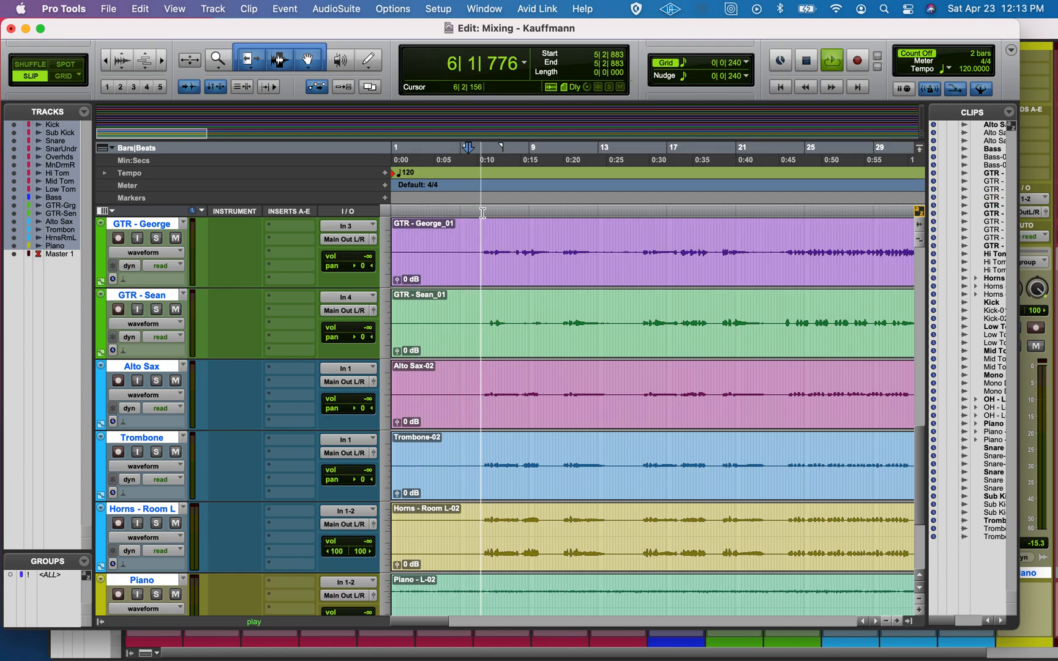
pyautogui.press('super+equal')
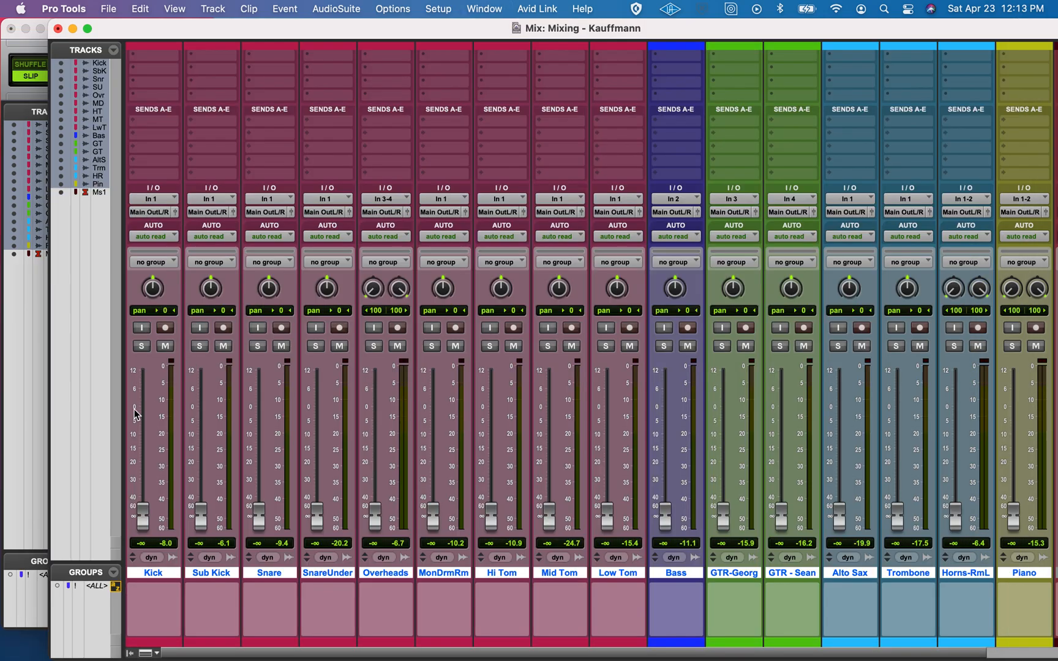
pyautogui.moveTo(136, 512); pyautogui.dragTo(147, 416)
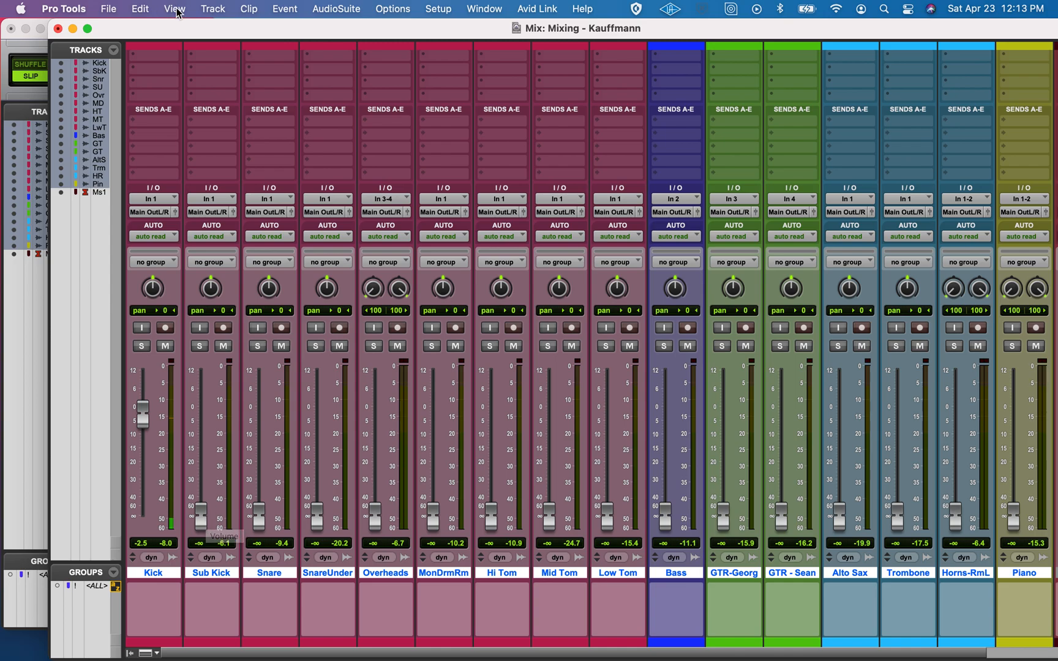
# Switch the mixer to Narrow Mix view and raise the Sub Kick fader to about -3.6 dB
pyautogui.click(209, 7)
pyautogui.moveTo(176, 7)
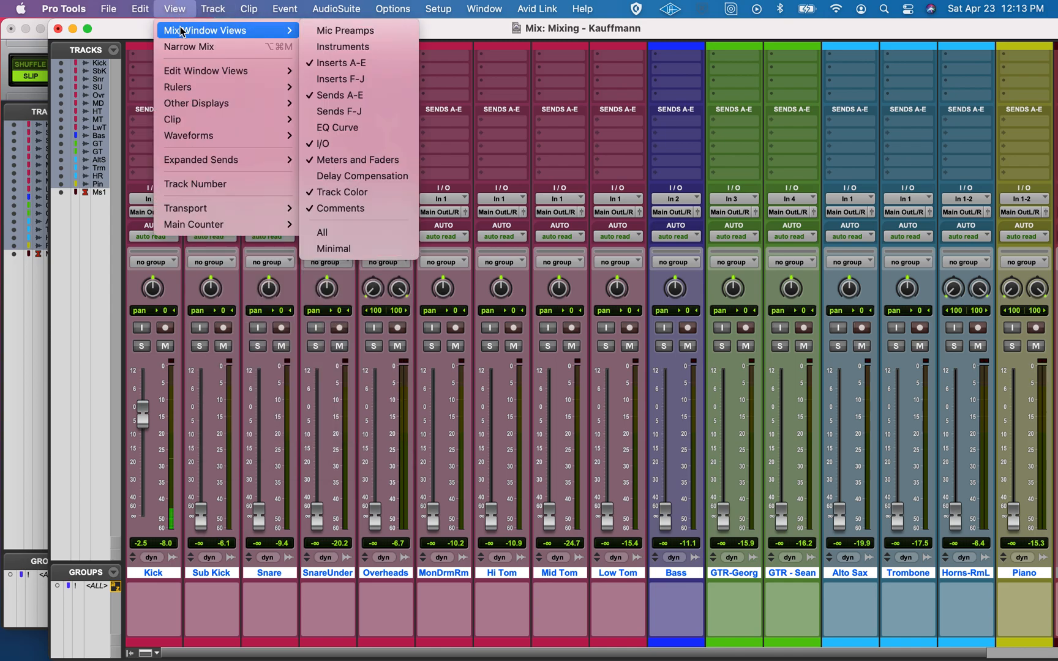
pyautogui.click(181, 49)
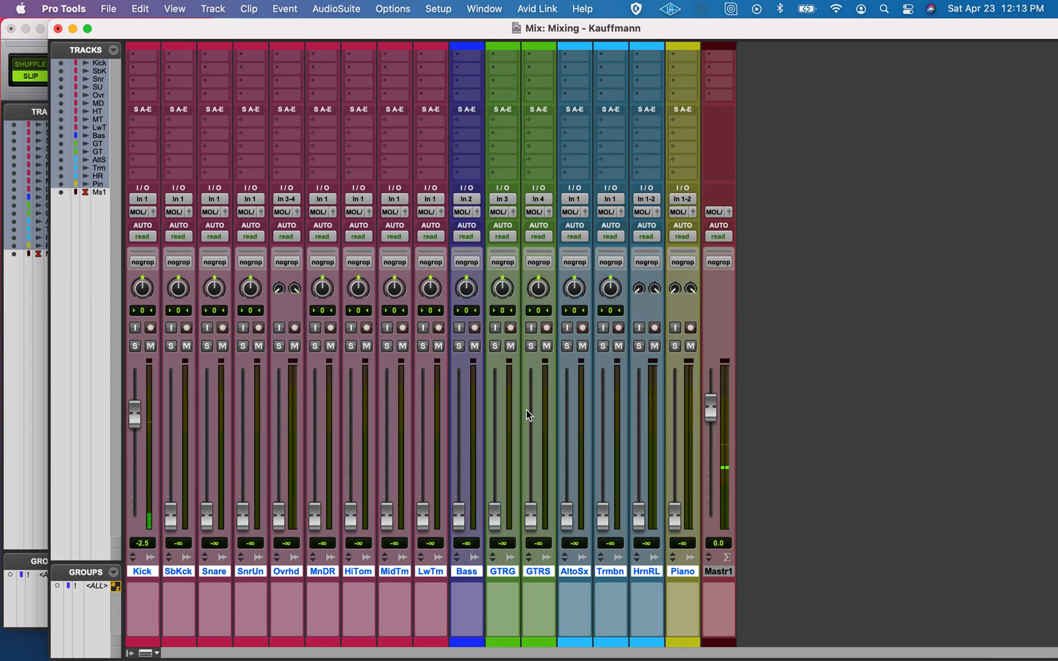
pyautogui.moveTo(171, 514); pyautogui.dragTo(171, 415)
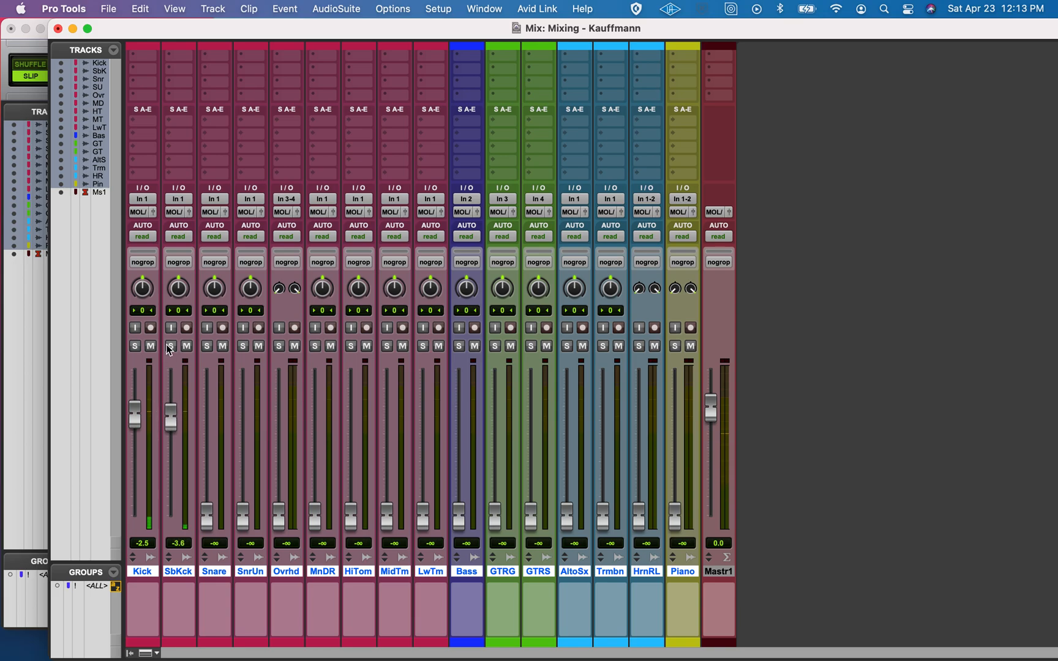
# Compare the Kick and Sub Kick tracks by soloing them alone and together, and clear the solos
pyautogui.click(171, 347)
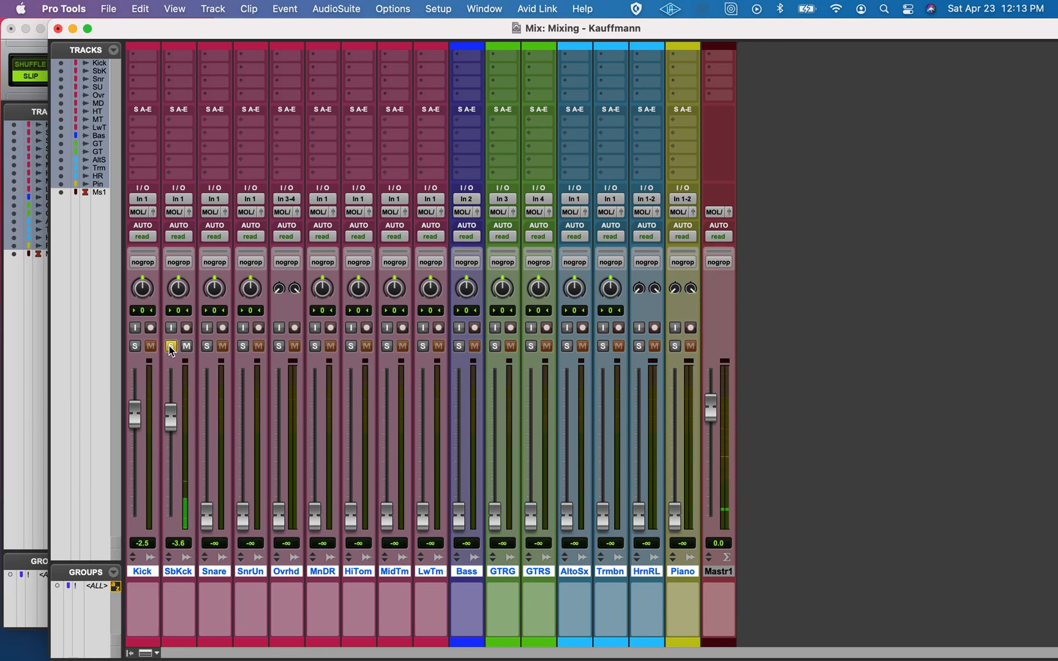
pyautogui.click(135, 346)
pyautogui.click(171, 347)
pyautogui.click(174, 346)
pyautogui.click(173, 347)
pyautogui.click(135, 346)
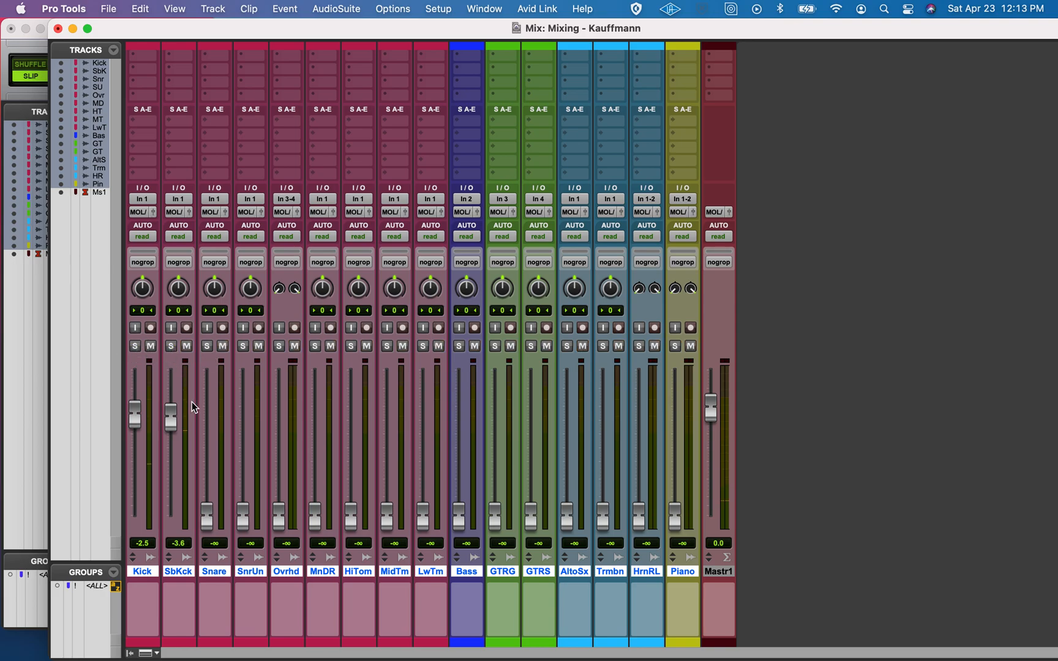
# Select about bars 39 to 60 across Kick, Sub Kick and Snare in the Edit window, play that range, and return to the mixer
pyautogui.press('super+equal')
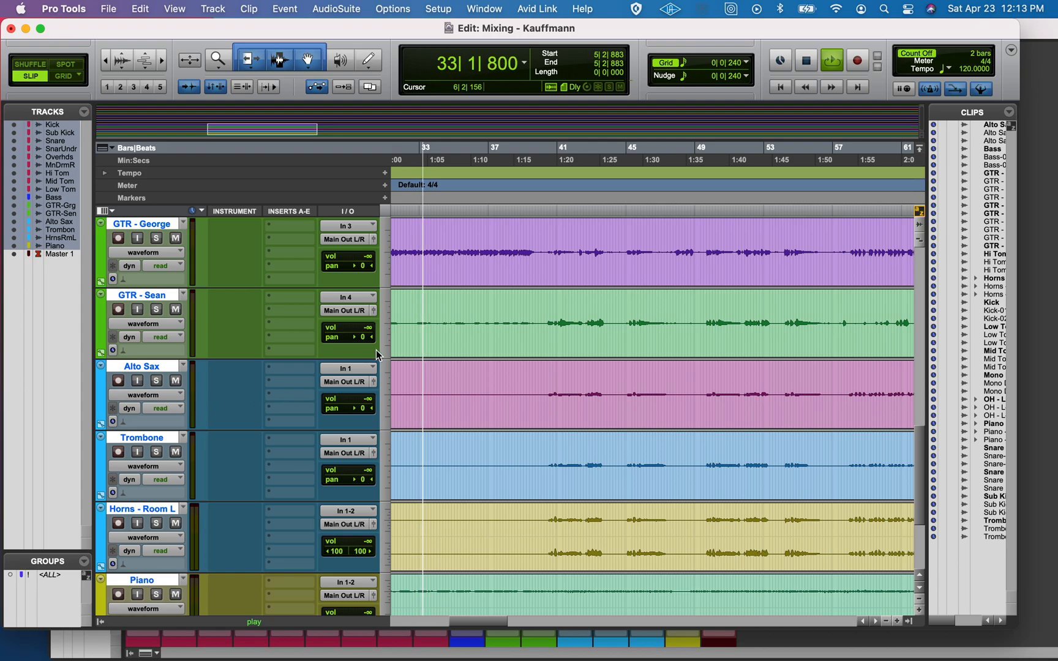
pyautogui.click(557, 219)
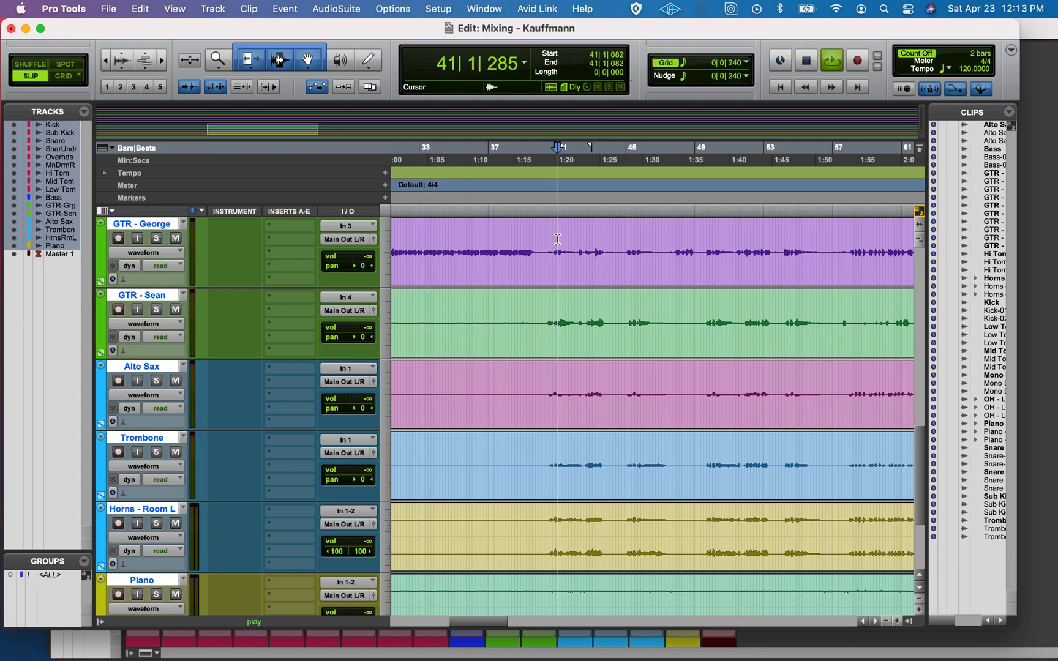
pyautogui.scroll(15, 567, 348)
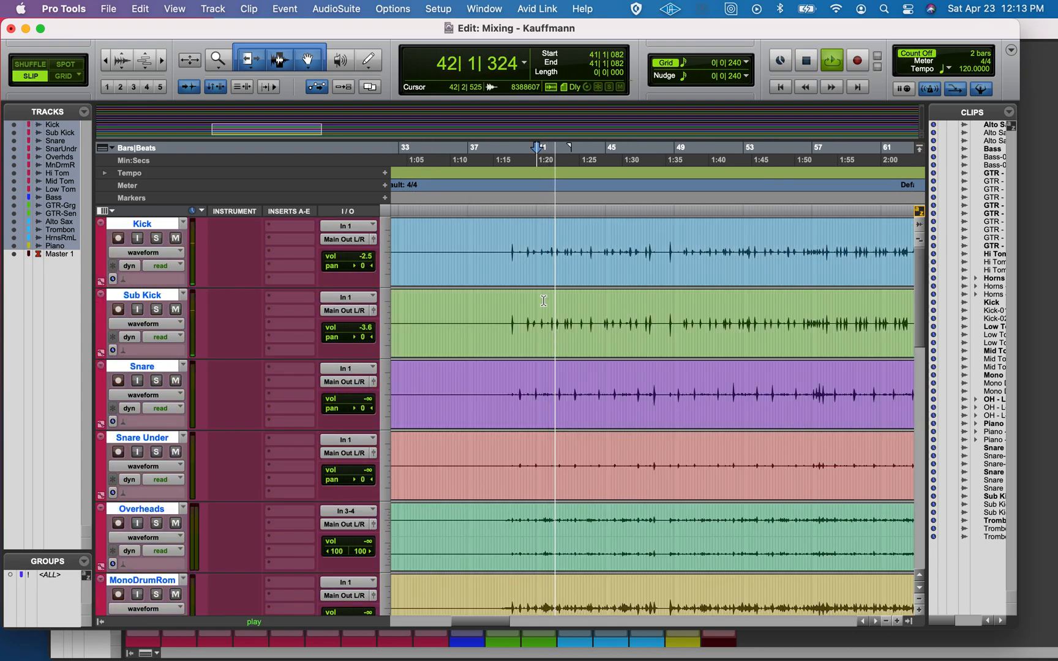
pyautogui.press('space')
pyautogui.moveTo(511, 231); pyautogui.dragTo(880, 414)
pyautogui.press('space')
pyautogui.press('super+equal')
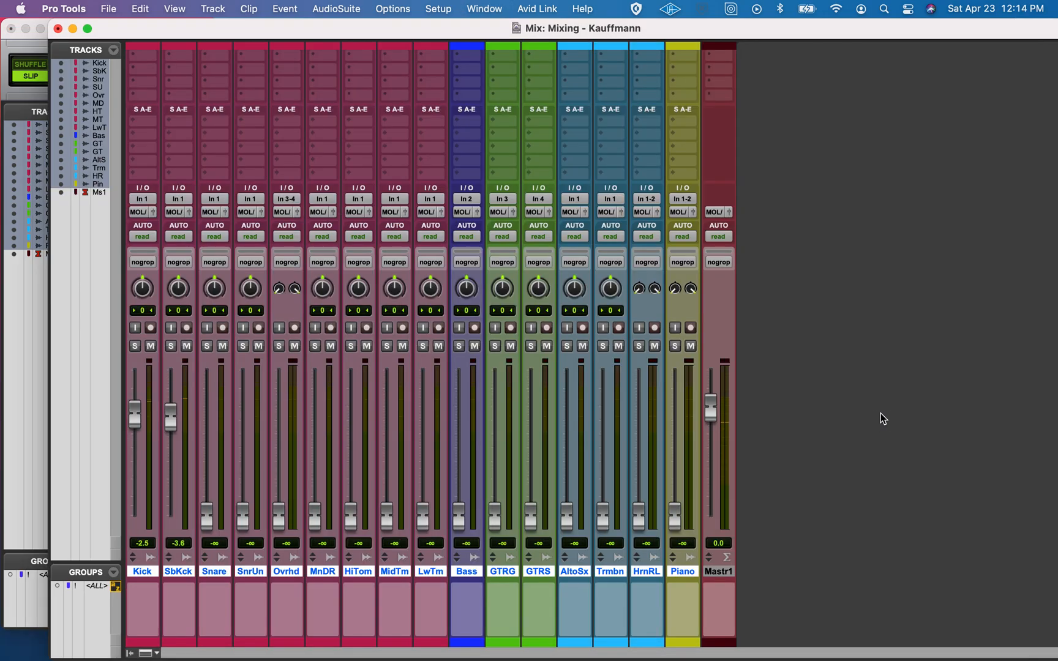
# Raise the Snare fader to about -1.4 dB and Snare Under to about -3.0 dB, with both tracks soloed
pyautogui.moveTo(206, 517); pyautogui.dragTo(208, 415)
pyautogui.moveTo(243, 516); pyautogui.dragTo(247, 411)
pyautogui.click(243, 346)
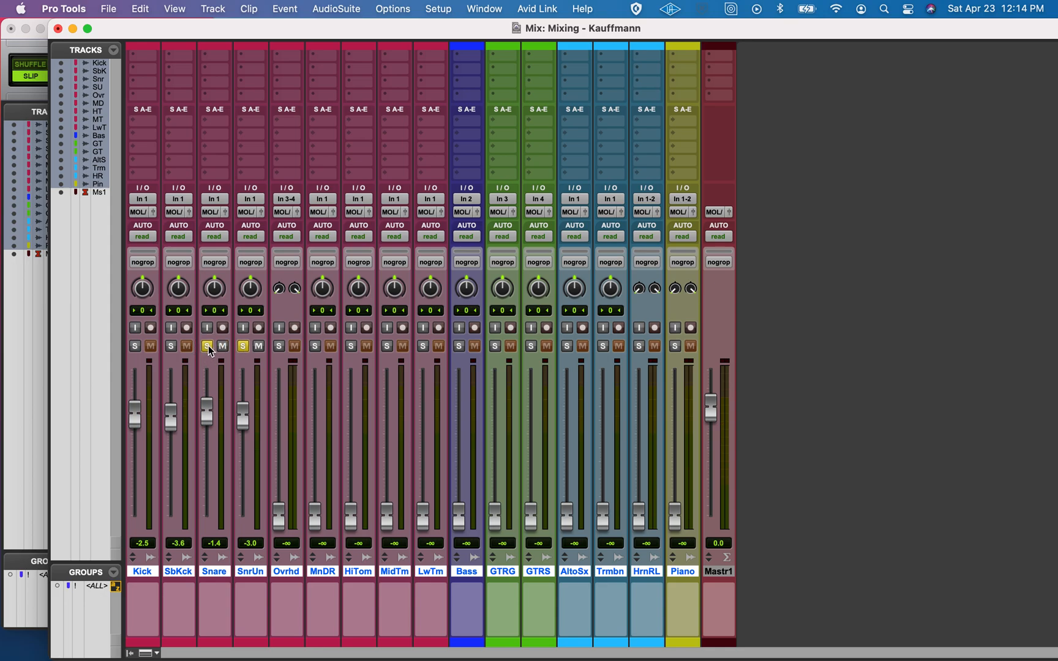
# Compare the Snare alone with the Snare and Snare Under together by toggling their solos
pyautogui.click(242, 347)
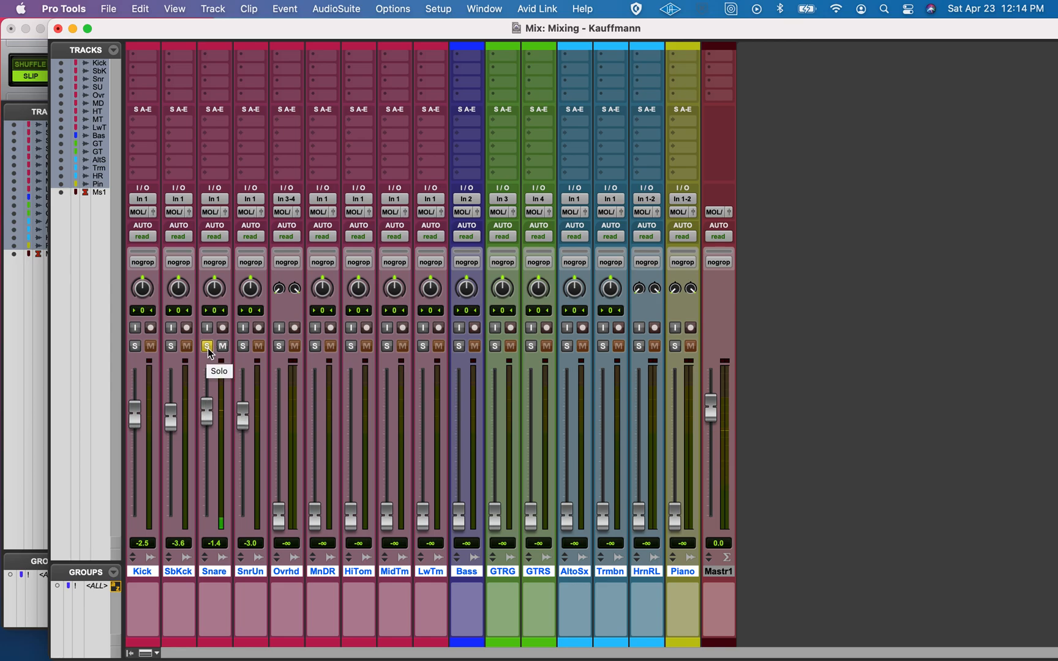
pyautogui.click(244, 347)
pyautogui.click(211, 346)
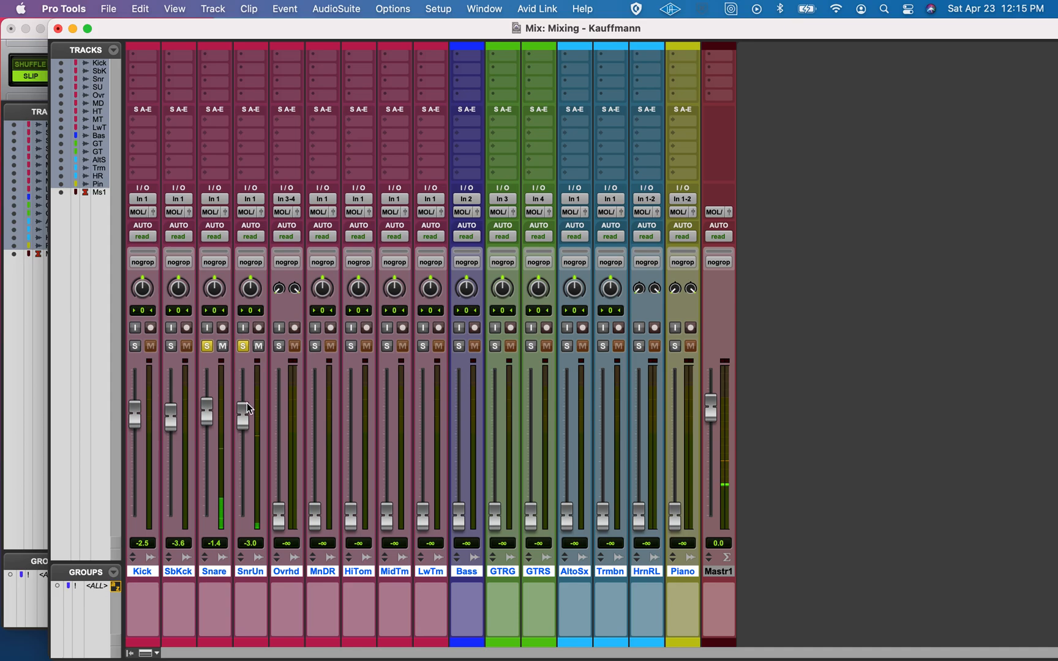
pyautogui.click(243, 346)
pyautogui.click(207, 346)
pyautogui.click(207, 348)
# Clear the Snare solo and mute the Snare, Snare Under, Sub Kick and Kick tracks
pyautogui.click(223, 347)
pyautogui.click(208, 346)
pyautogui.click(222, 347)
pyautogui.click(258, 346)
pyautogui.click(186, 346)
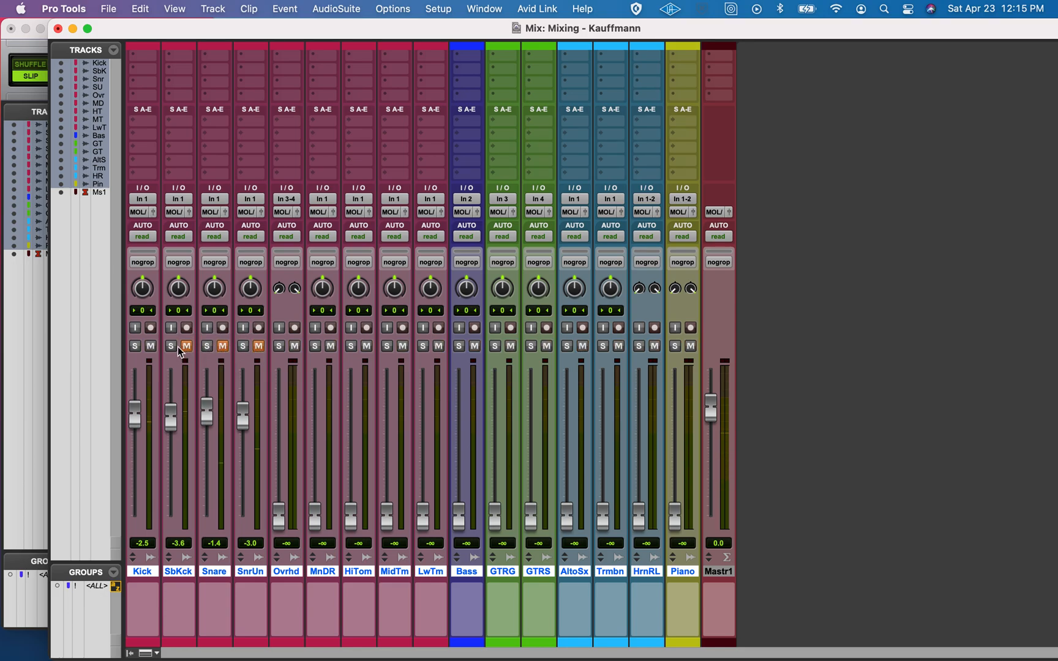
pyautogui.click(151, 347)
# Raise the Overheads fader to about -1.4 dB and check its contribution by muting and unmuting the track
pyautogui.moveTo(277, 521); pyautogui.dragTo(283, 419)
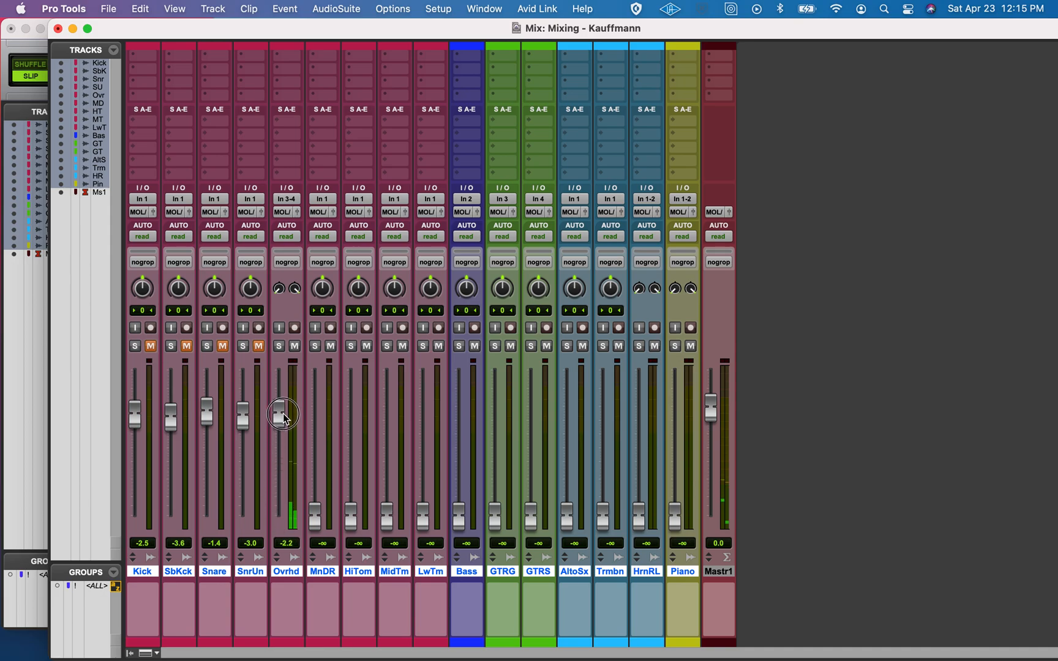
pyautogui.click(297, 347)
pyautogui.click(296, 346)
pyautogui.moveTo(280, 409); pyautogui.dragTo(282, 411)
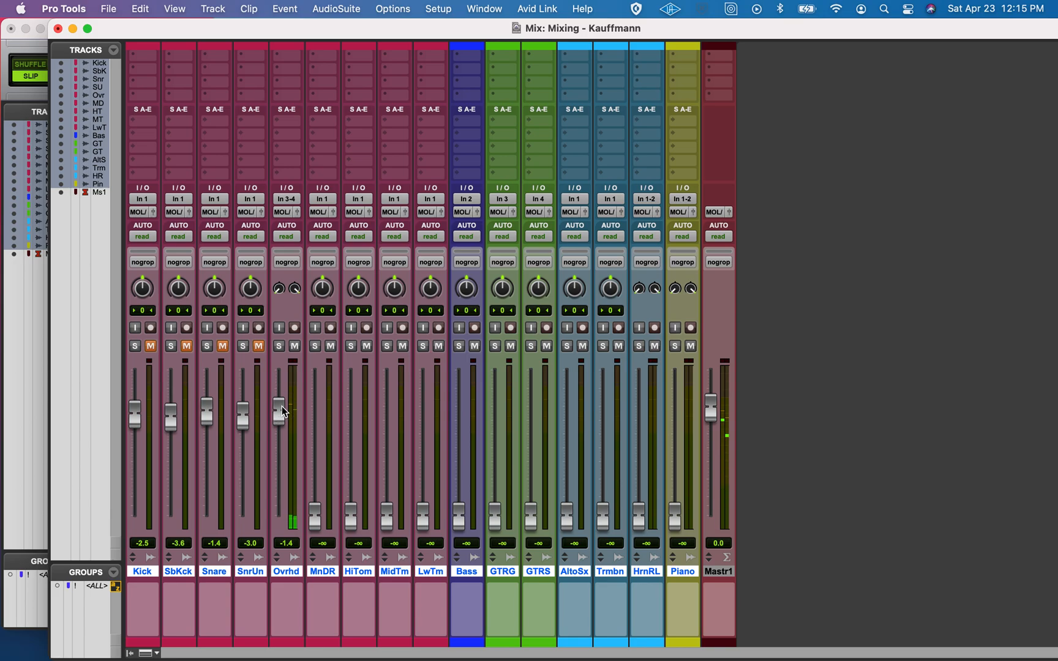
pyautogui.click(295, 348)
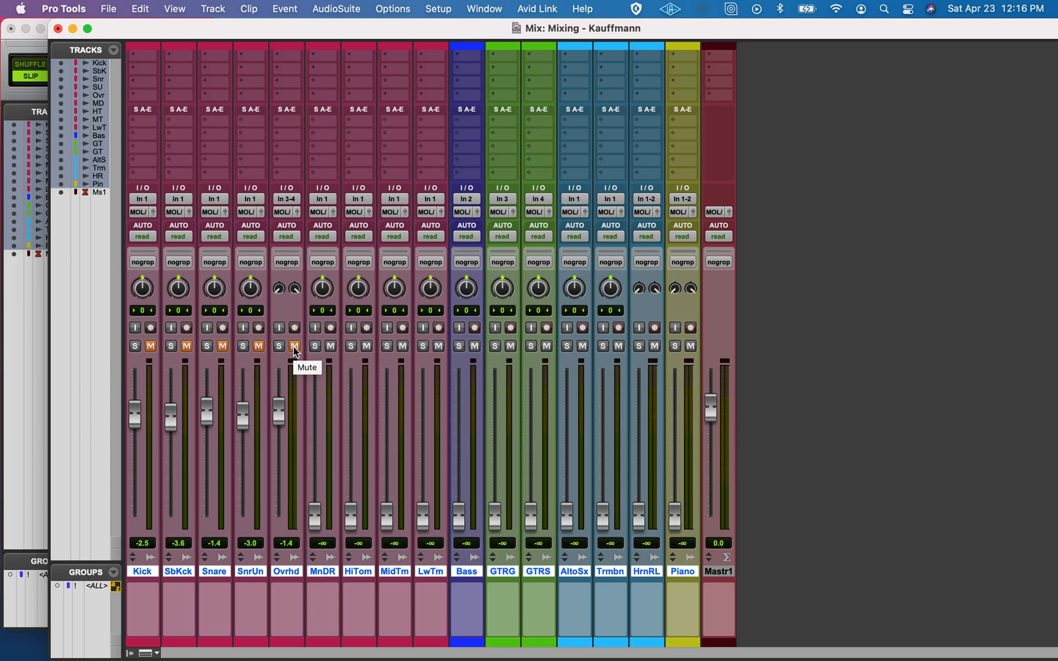
pyautogui.click(294, 347)
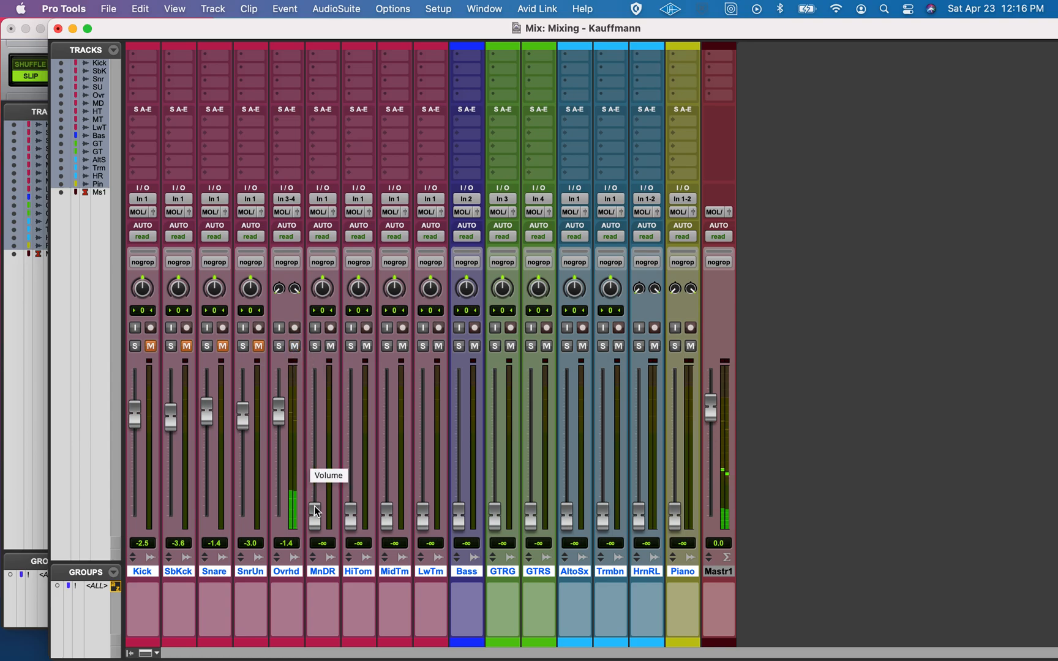
# Raise the mono drum room fader to about -0.1 dB, auditioning the track in solo along the way
pyautogui.moveTo(316, 511); pyautogui.dragTo(325, 409)
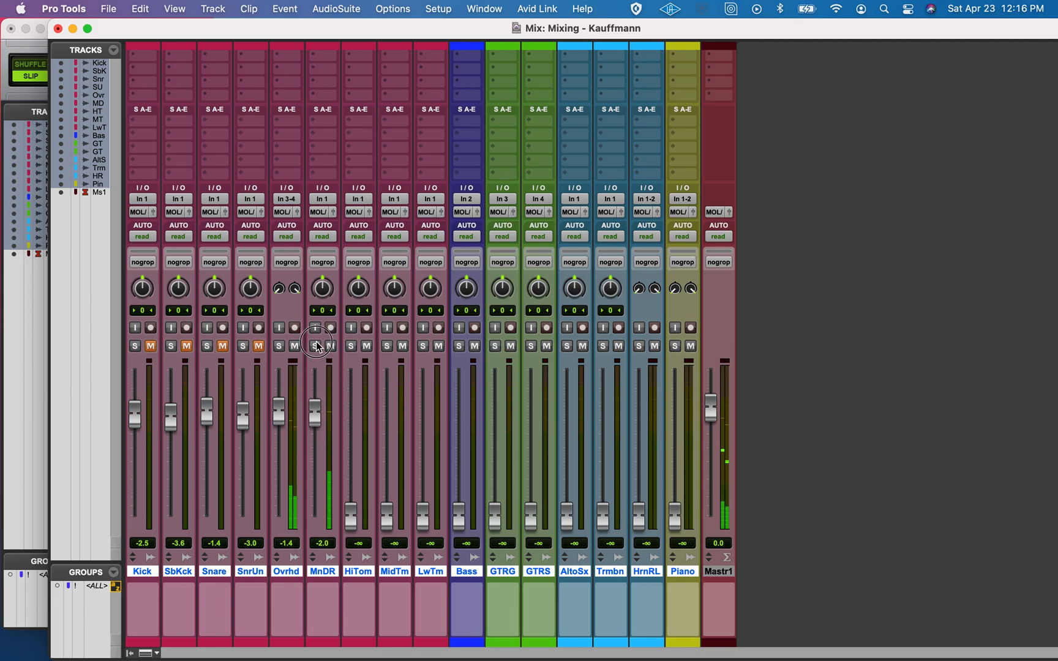
pyautogui.click(315, 346)
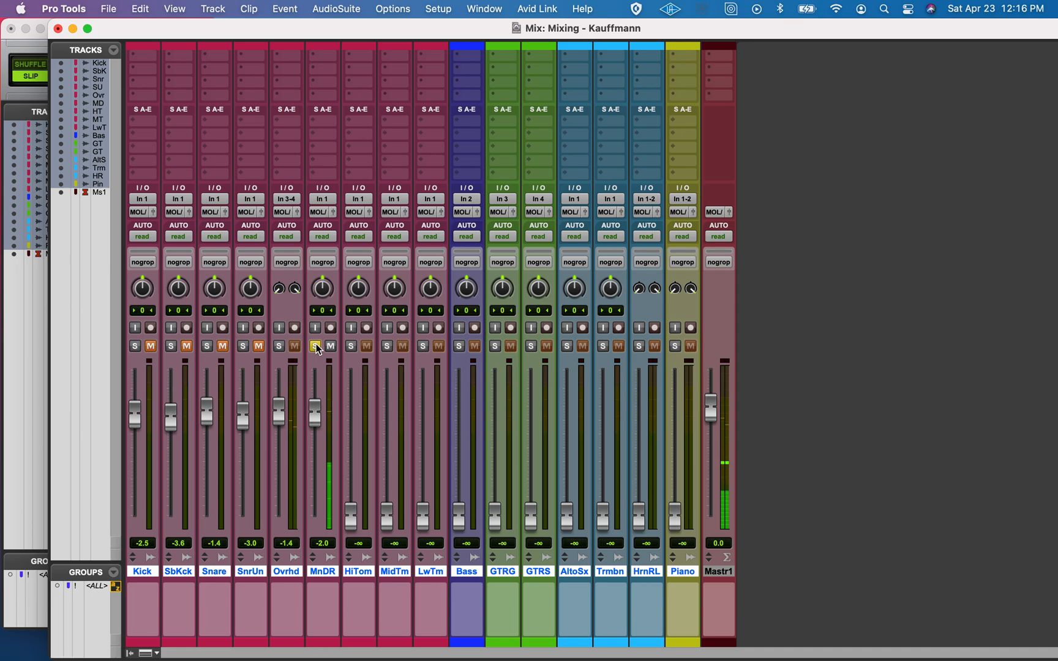
pyautogui.click(316, 346)
pyautogui.moveTo(315, 407); pyautogui.dragTo(317, 402)
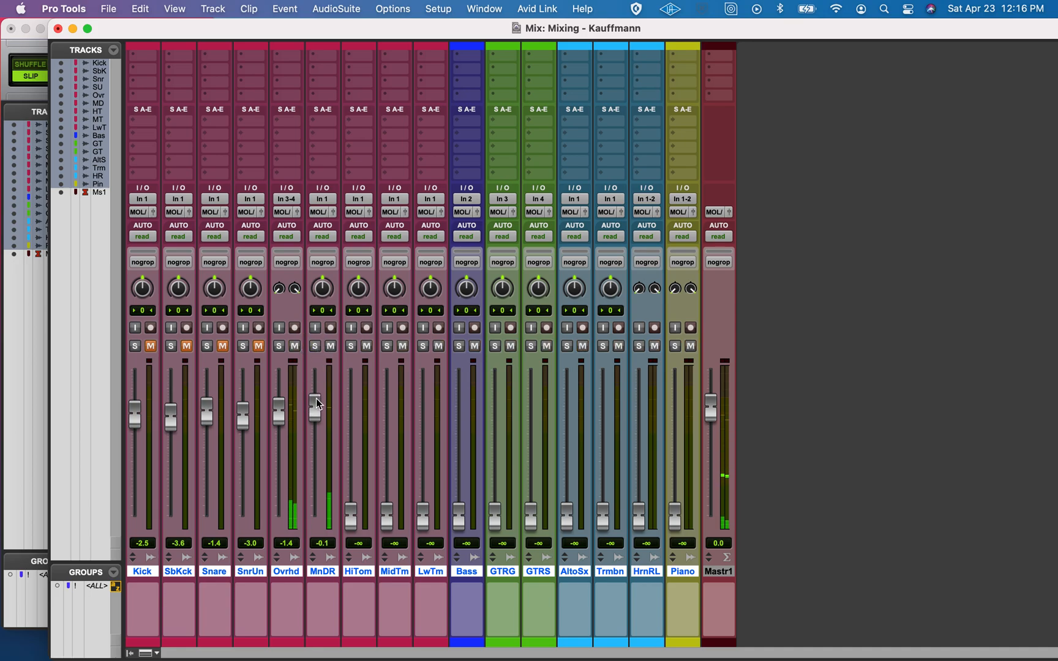
# Alternate solo between the Overheads and the mono drum room track to compare their stereo and mono sound
pyautogui.click(278, 346)
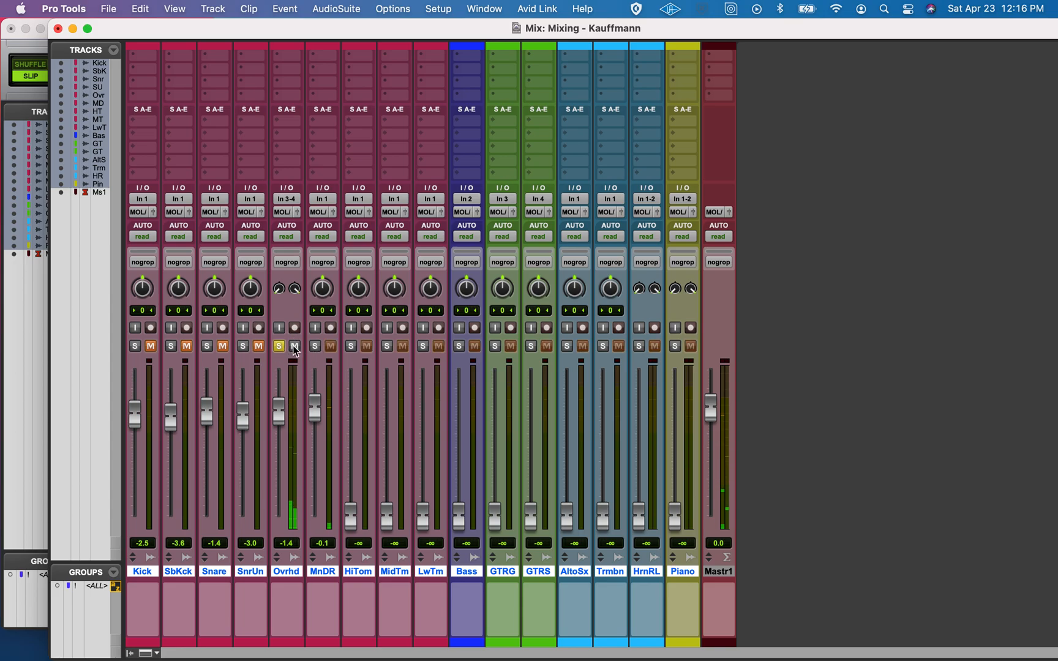
pyautogui.click(315, 346)
pyautogui.click(315, 347)
pyautogui.click(314, 346)
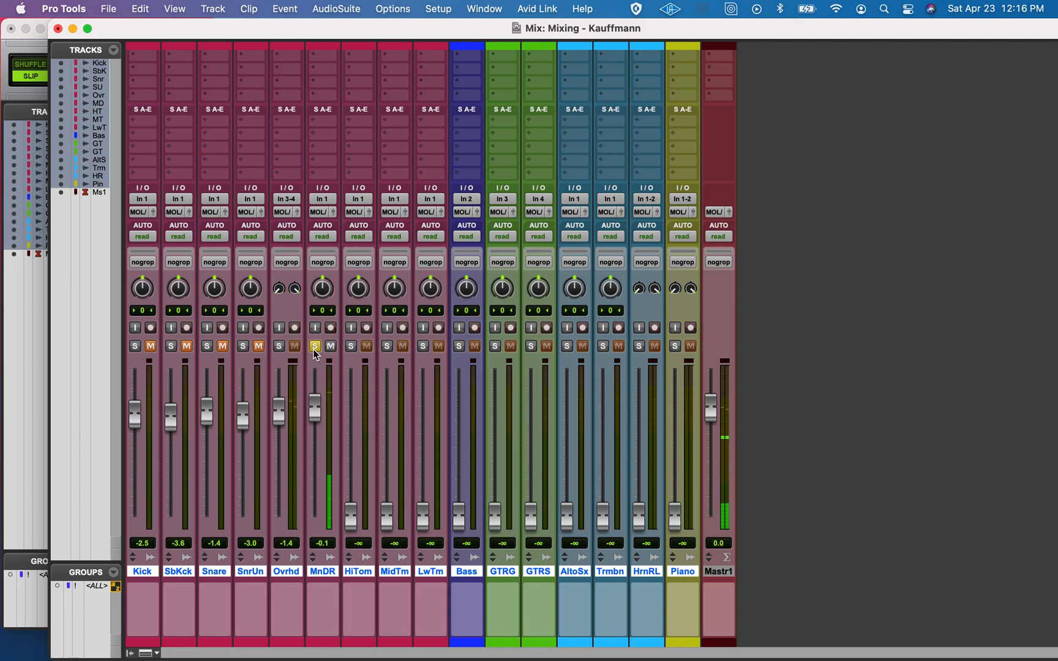
pyautogui.click(315, 346)
pyautogui.click(283, 348)
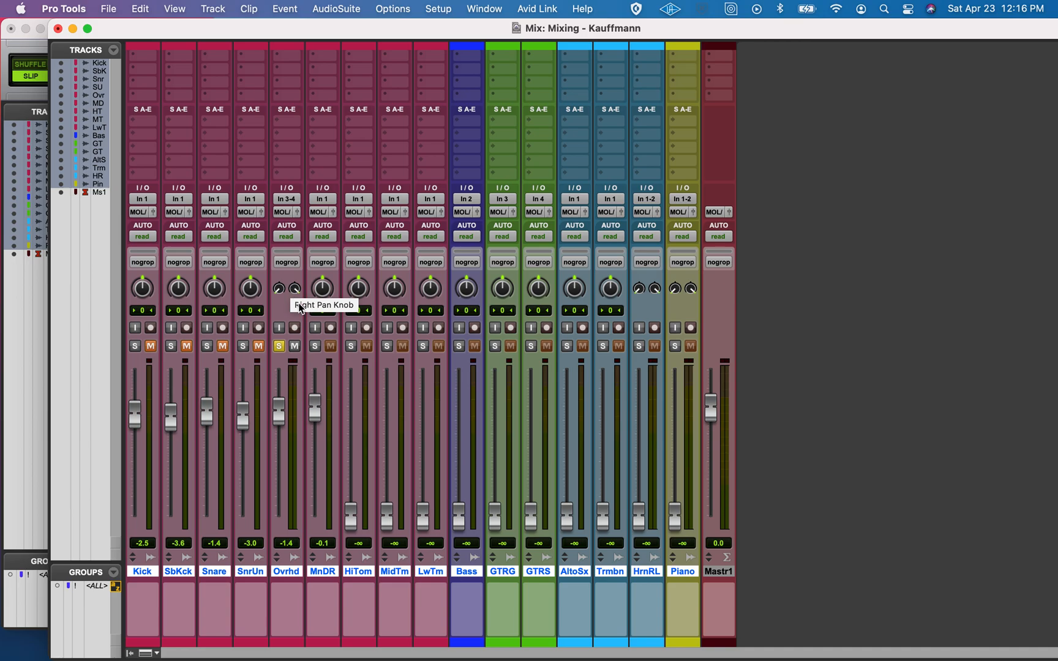
# Audition the Overheads and mono drum room together and separately, stop playback, and clear both solos
pyautogui.click(315, 347)
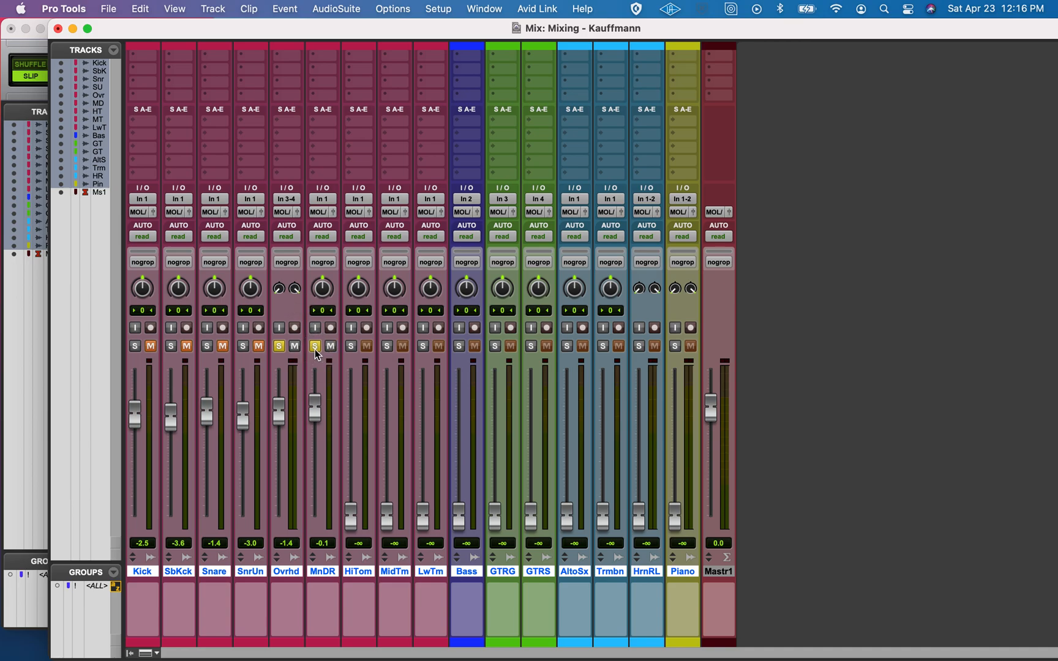
pyautogui.click(279, 346)
pyautogui.click(279, 346)
pyautogui.click(315, 346)
pyautogui.click(315, 346)
pyautogui.press('space')
pyautogui.click(315, 347)
pyautogui.click(279, 347)
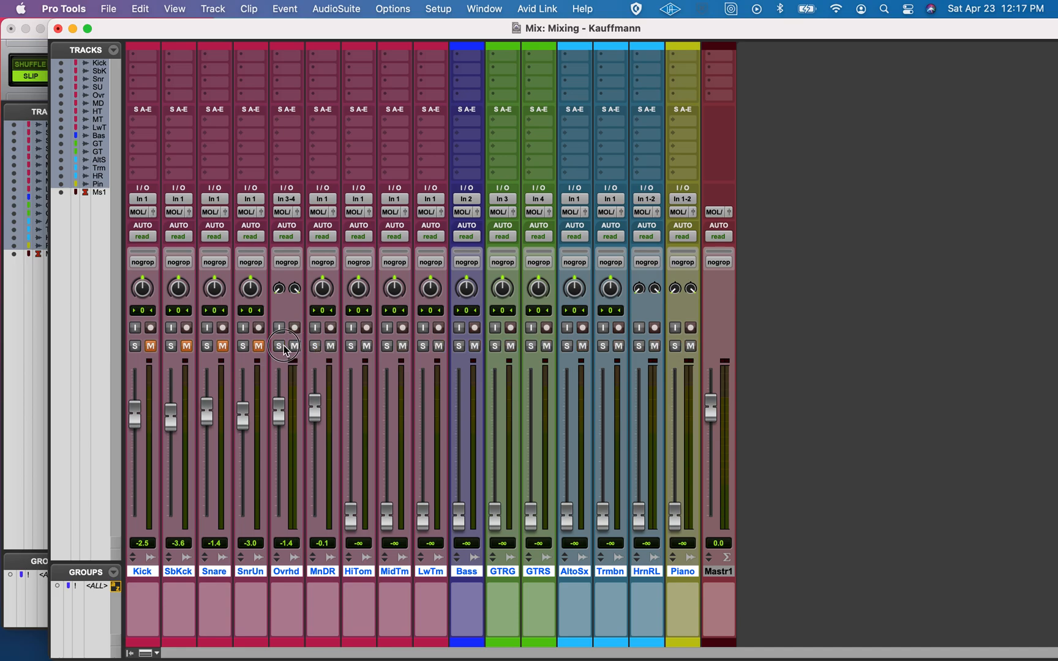
# Play the selection, unmute Snare Under, Snare, Sub Kick and Kick to hear them with the room mics, and stop playback
pyautogui.press('space')
pyautogui.click(259, 347)
pyautogui.click(223, 347)
pyautogui.click(187, 347)
pyautogui.click(151, 346)
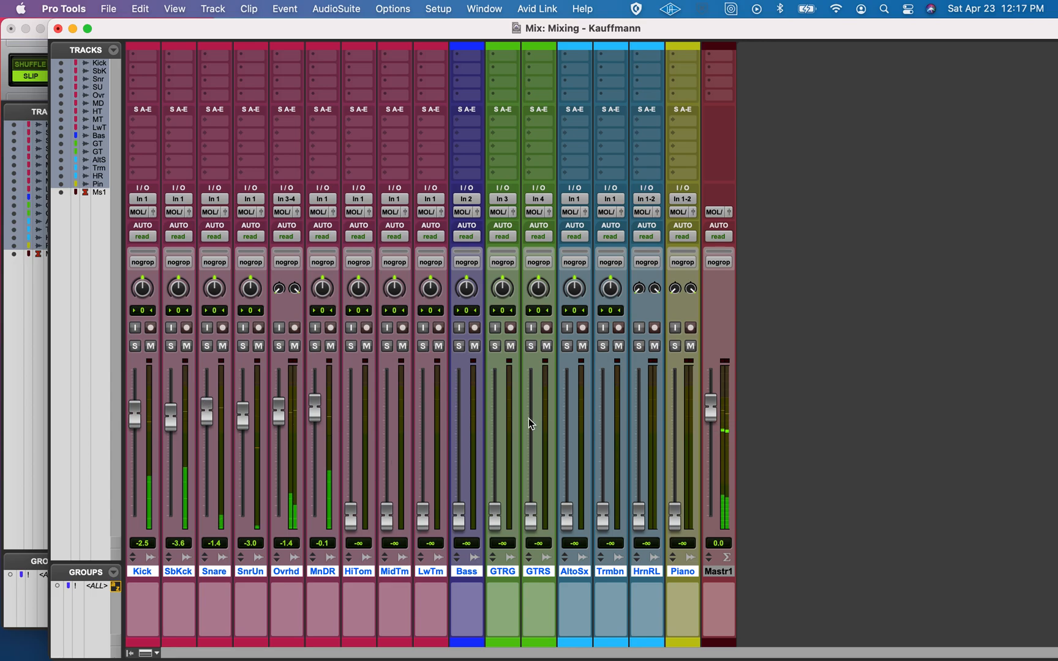
pyautogui.press('space')
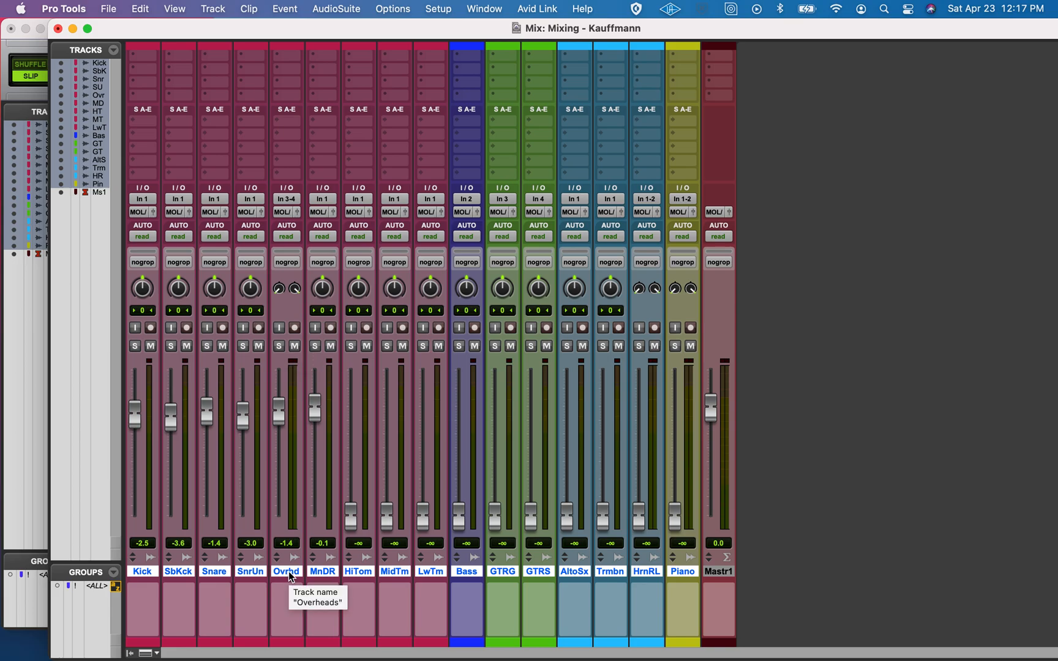
# Turn off Narrow Mix view to restore full-width channel strips, and switch to the Edit window
pyautogui.click(212, 9)
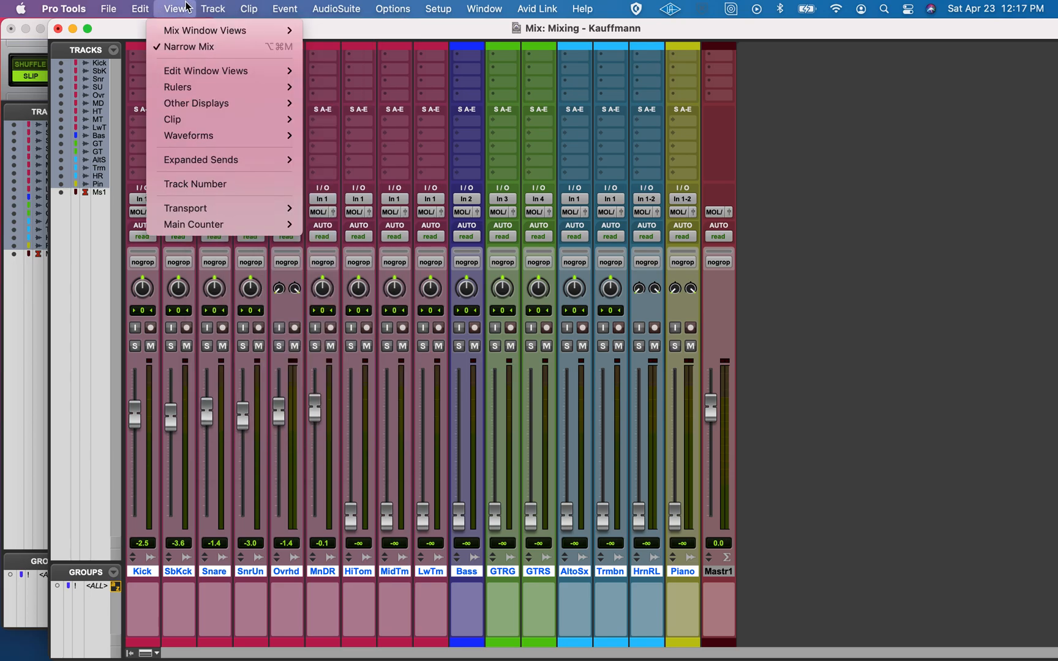
pyautogui.click(187, 47)
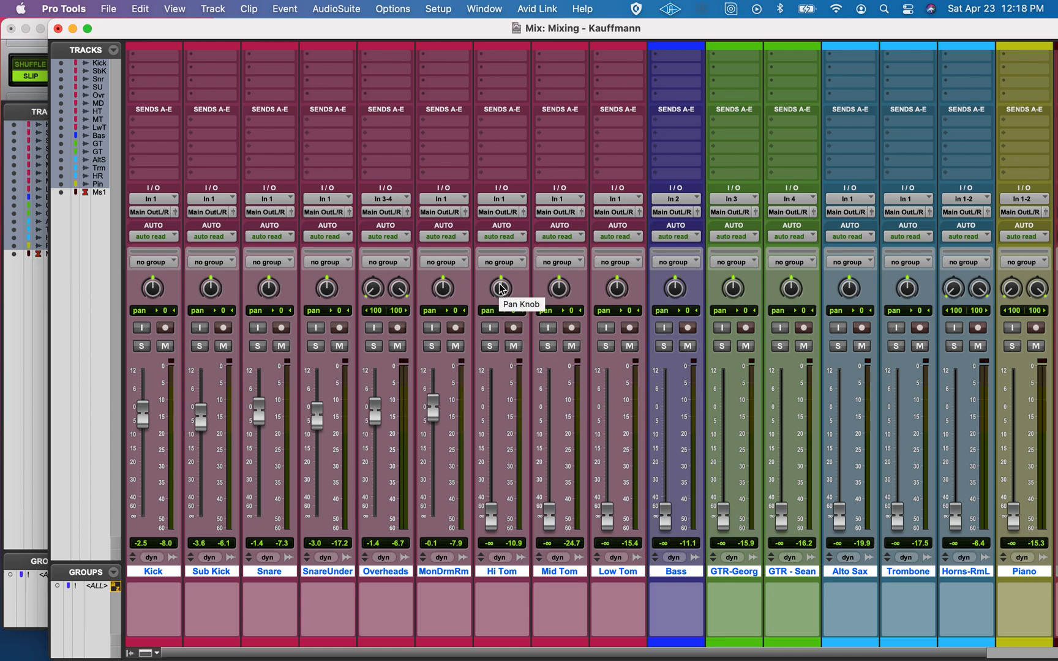
pyautogui.press('super+equal')
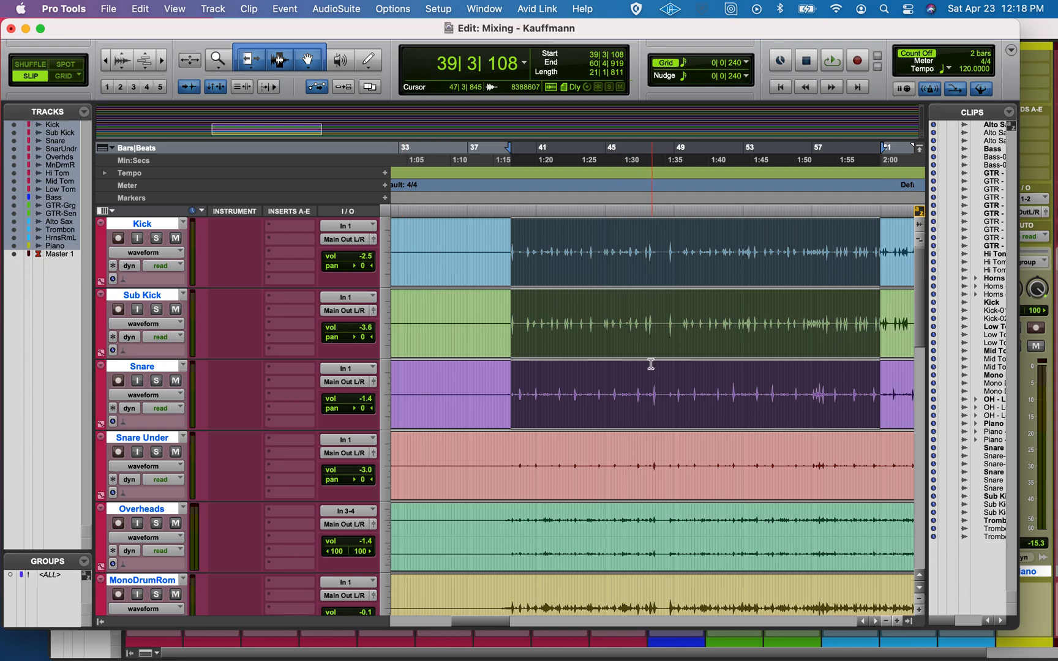
# Place the playback start at the first Hi Tom hit near bar 41 and play the session from there
pyautogui.scroll(-5, 651, 363)
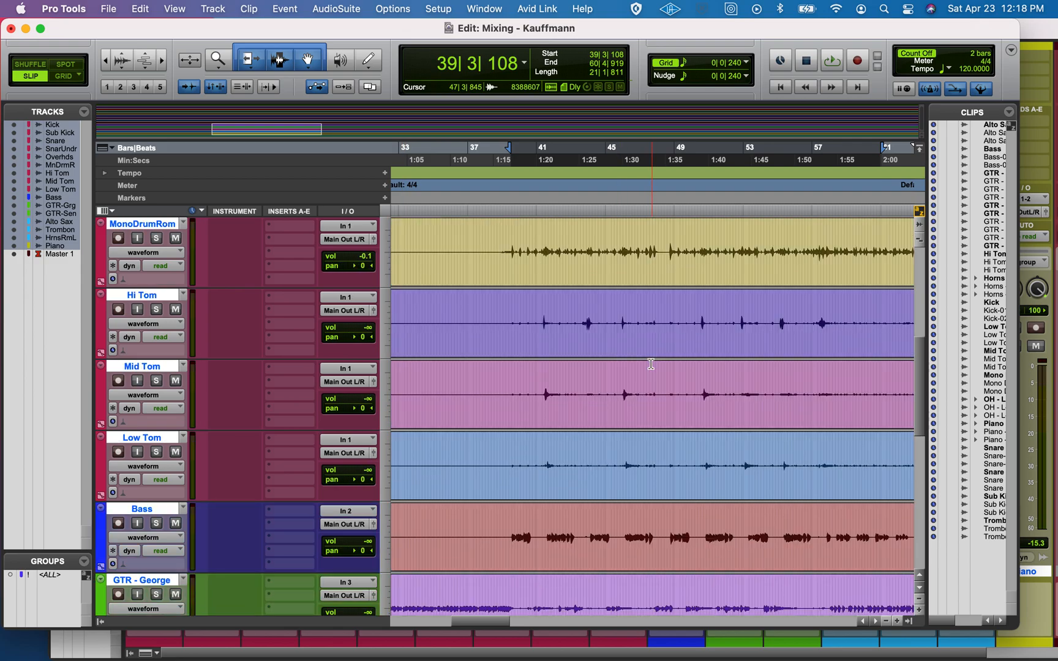
pyautogui.click(542, 311)
pyautogui.press('space')
pyautogui.press('space')
pyautogui.press('space')
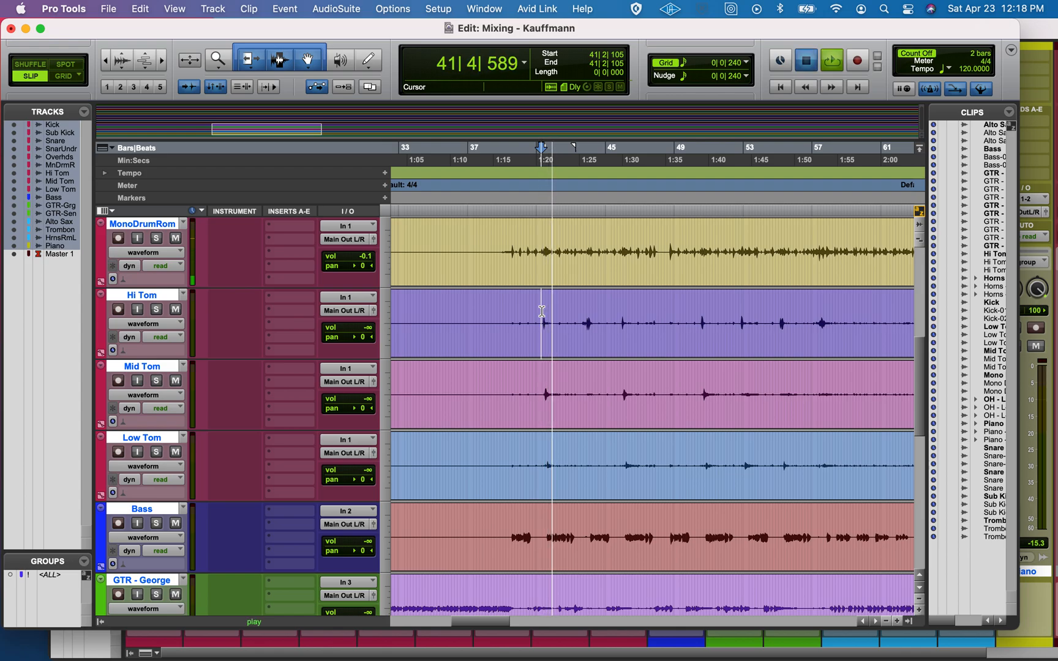
pyautogui.press('space')
pyautogui.scroll(5, 138, 284)
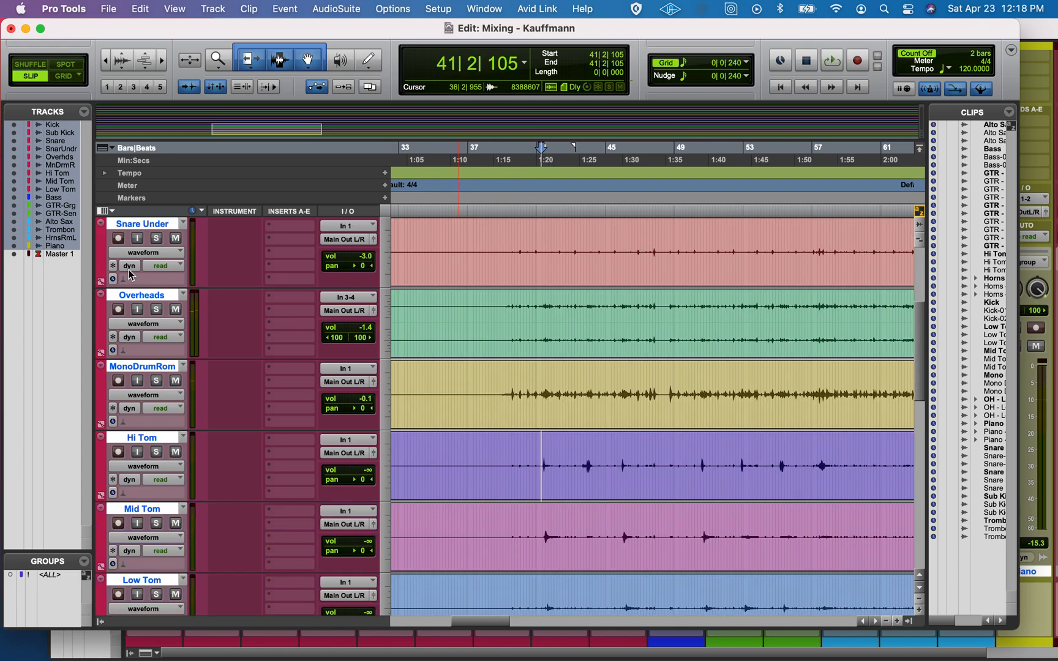
# Solo the Overheads and play the tom hit twice to hear where the toms sit in the stereo image
pyautogui.click(155, 309)
pyautogui.press('space')
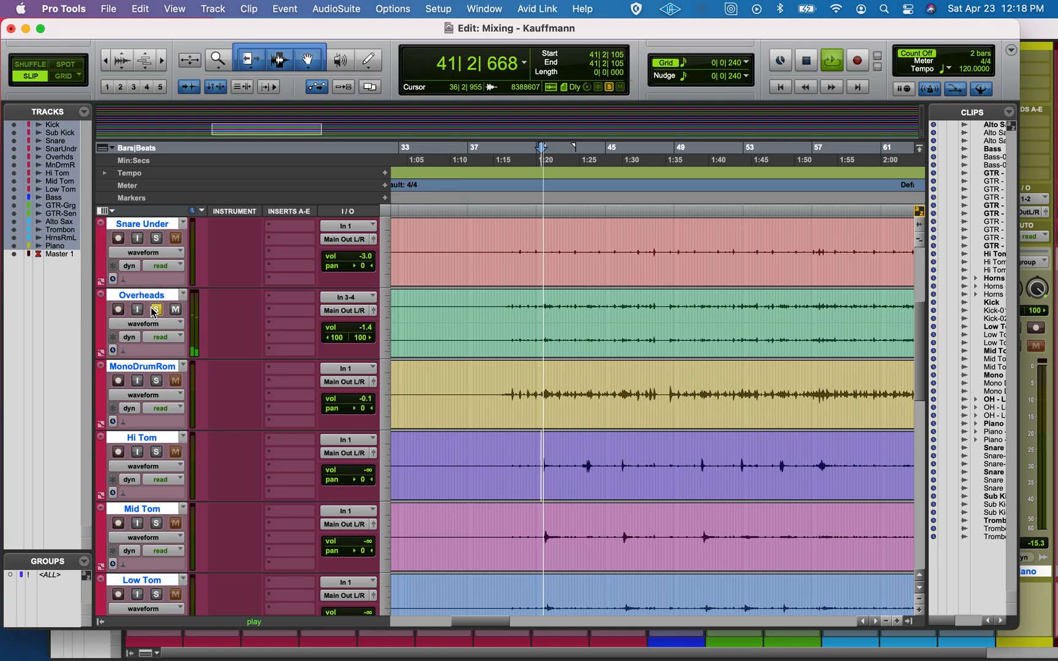
pyautogui.press('space')
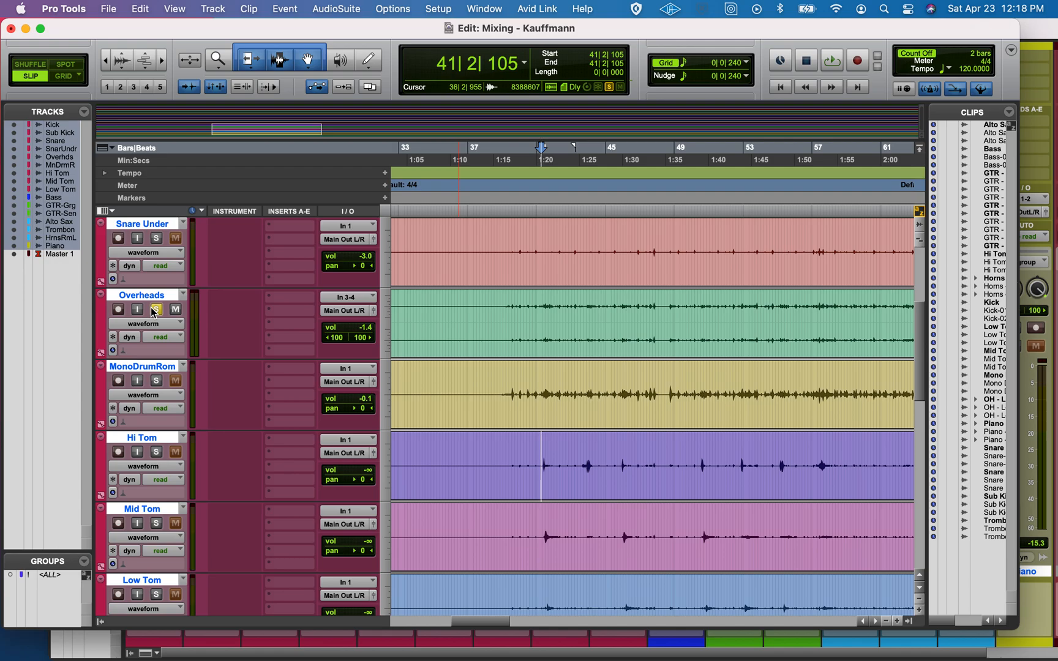
pyautogui.press('space')
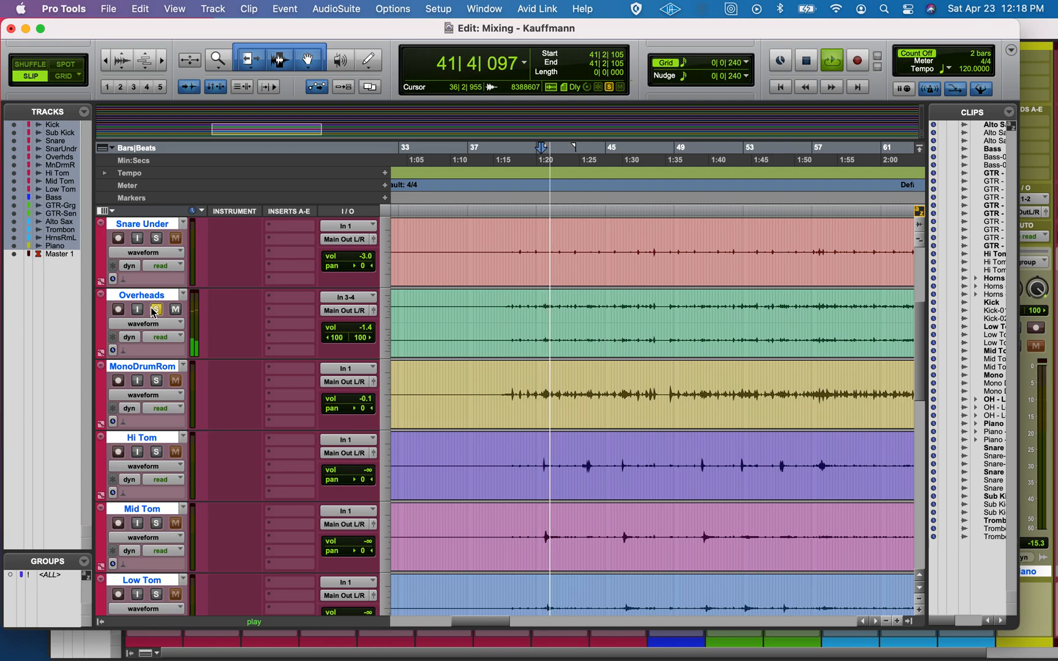
pyautogui.press('space')
# In the Mix window, pan Hi Tom 31 left, Mid Tom 29 right and Low Tom 52 right during Overheads playback
pyautogui.press('super+Tab')
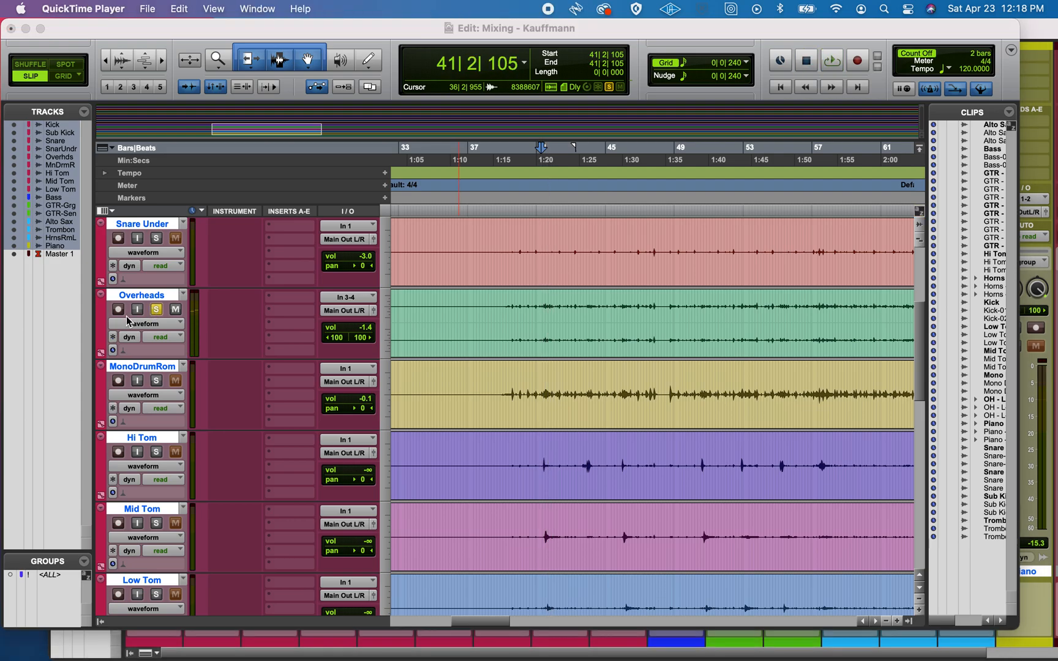
pyautogui.press('super+Tab')
pyautogui.press('super+equal')
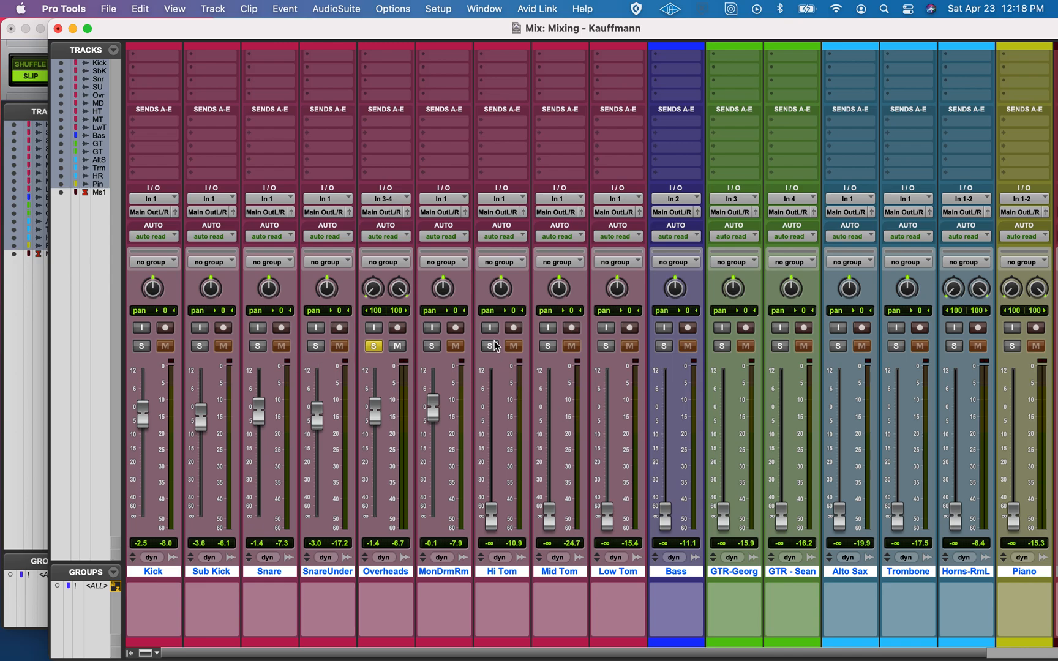
pyautogui.moveTo(499, 290); pyautogui.dragTo(495, 306)
pyautogui.moveTo(560, 292); pyautogui.dragTo(557, 276)
pyautogui.click(561, 291)
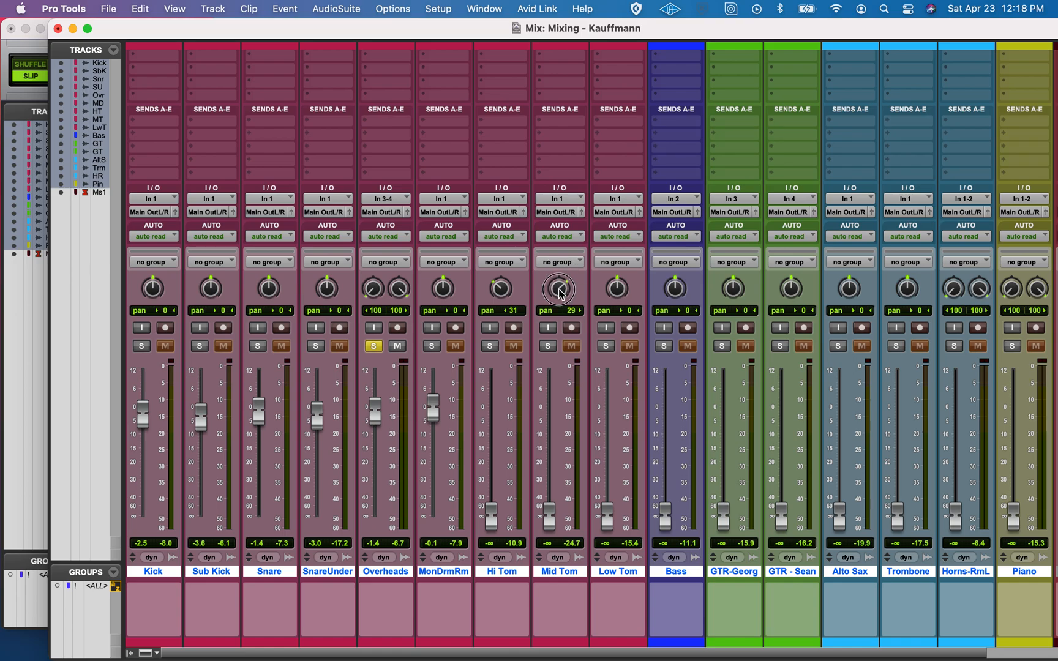
pyautogui.moveTo(561, 292); pyautogui.dragTo(563, 297)
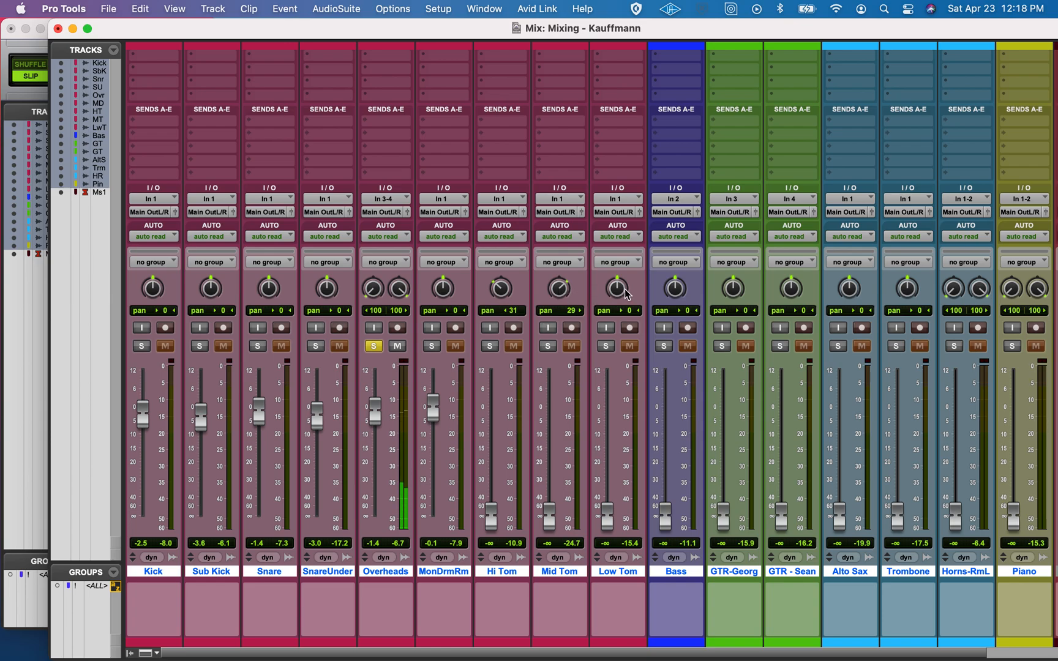
pyautogui.moveTo(626, 293); pyautogui.dragTo(620, 264)
# Solo the three toms and raise Hi Tom to -2.7 dB, Mid Tom to -3.3 dB and Low Tom to -3.6 dB
pyautogui.click(490, 345)
pyautogui.click(548, 346)
pyautogui.click(605, 346)
pyautogui.moveTo(491, 515); pyautogui.dragTo(509, 414)
pyautogui.moveTo(552, 513); pyautogui.dragTo(549, 416)
pyautogui.moveTo(606, 514); pyautogui.dragTo(609, 416)
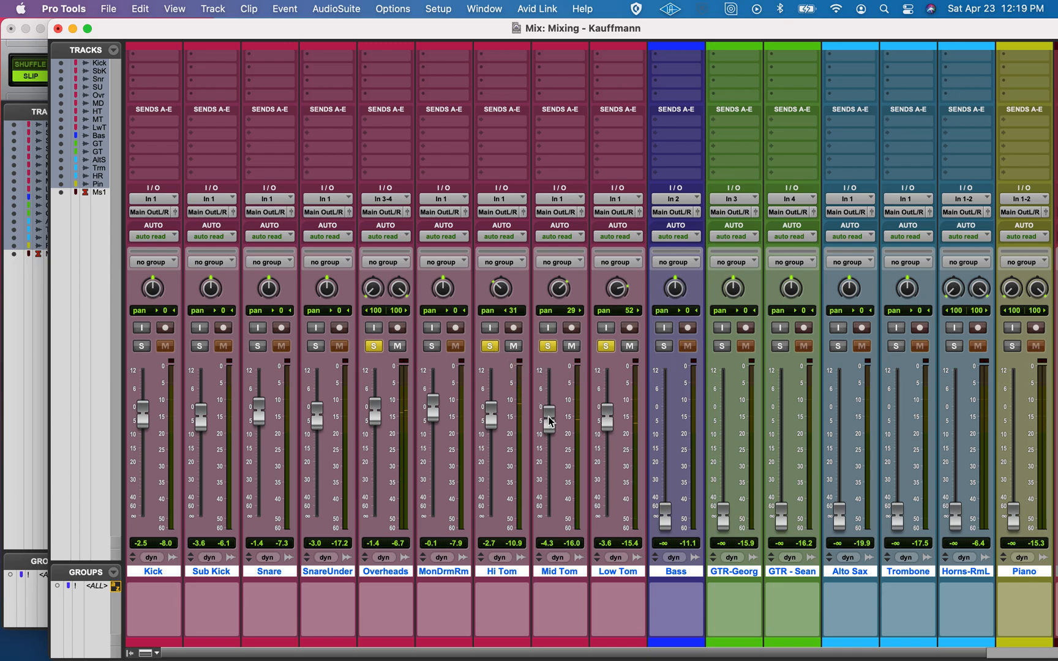
pyautogui.moveTo(550, 421); pyautogui.dragTo(551, 419)
# Clear the solos on Hi Tom, Mid Tom, Low Tom and Overheads to hear the full drum kit
pyautogui.click(493, 350)
pyautogui.click(548, 346)
pyautogui.click(605, 346)
pyautogui.click(375, 349)
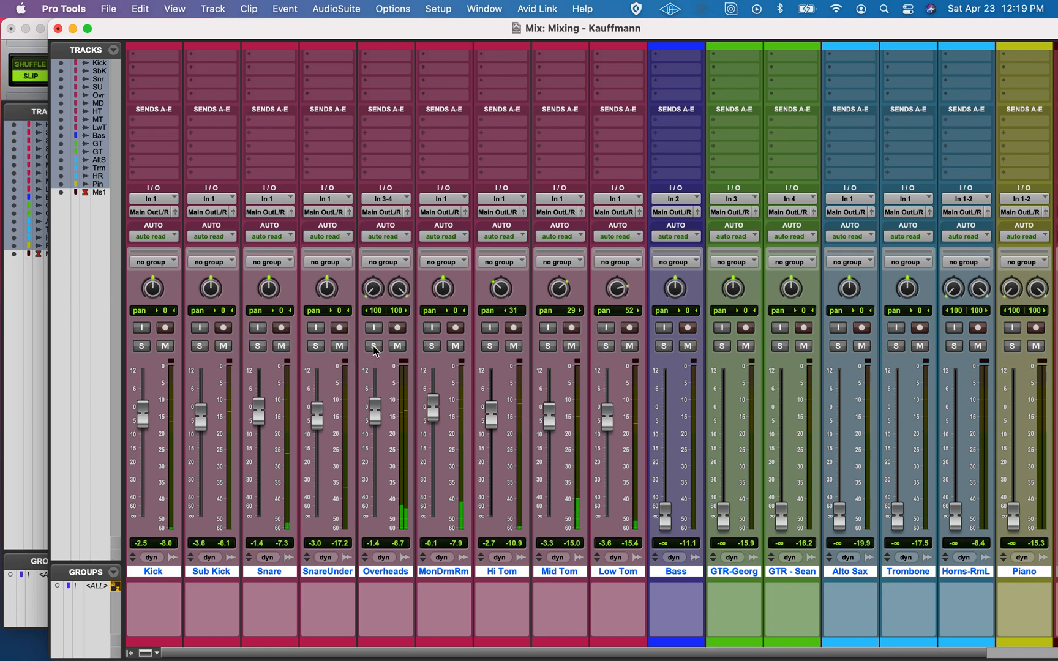
# Select about bars 40 to 56 on the Overheads track in the Edit window, start playback, and return to the Mix window
pyautogui.press('super+equal')
pyautogui.moveTo(524, 309); pyautogui.dragTo(808, 344)
pyautogui.press('space')
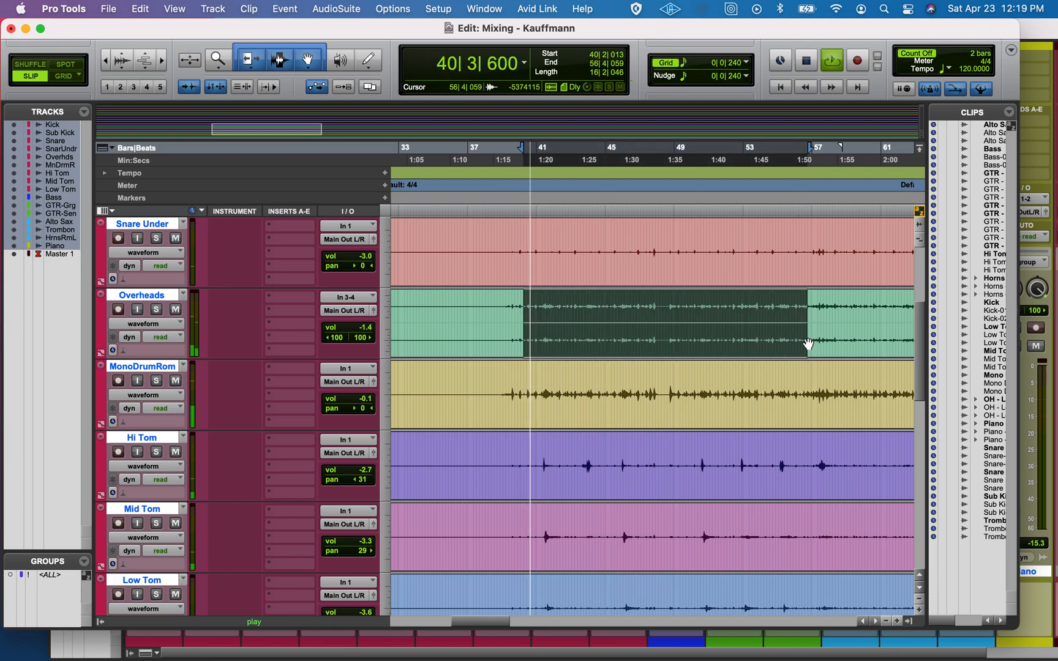
pyautogui.press('super+equal')
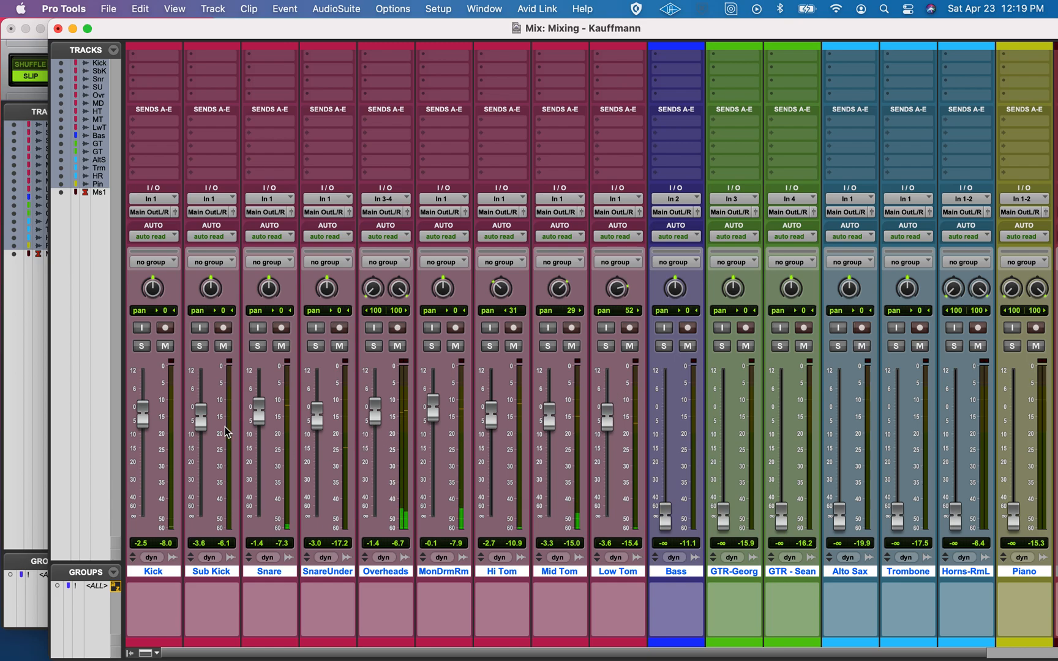
# Raise the Snare fader to +1.9 dB, briefly soloing the track to check it against the kit
pyautogui.moveTo(259, 417); pyautogui.dragTo(259, 409)
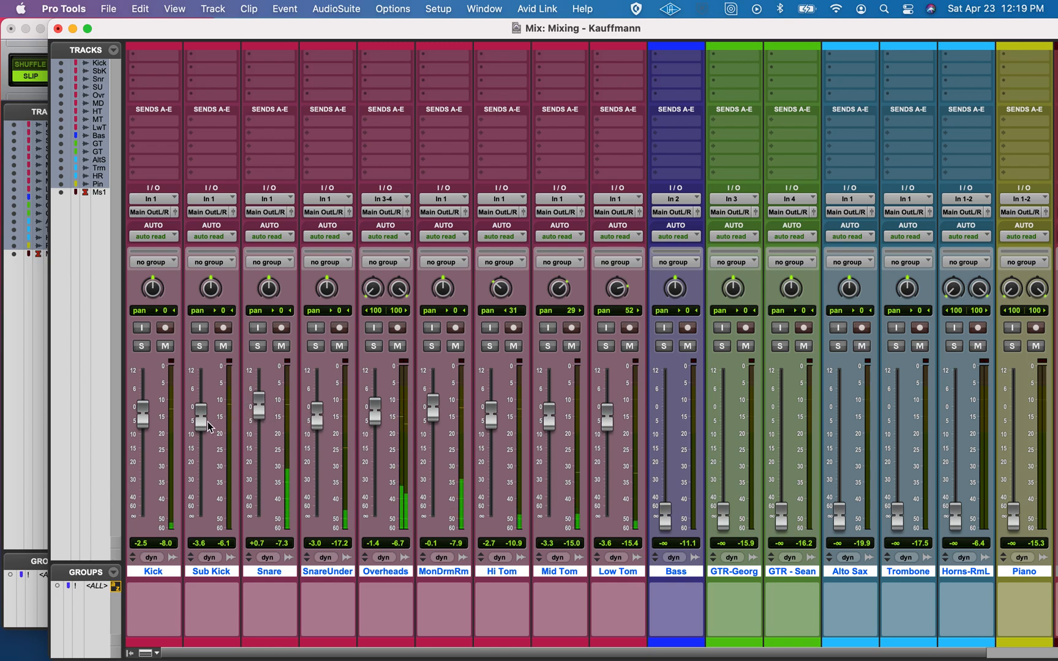
pyautogui.moveTo(260, 421); pyautogui.dragTo(262, 414)
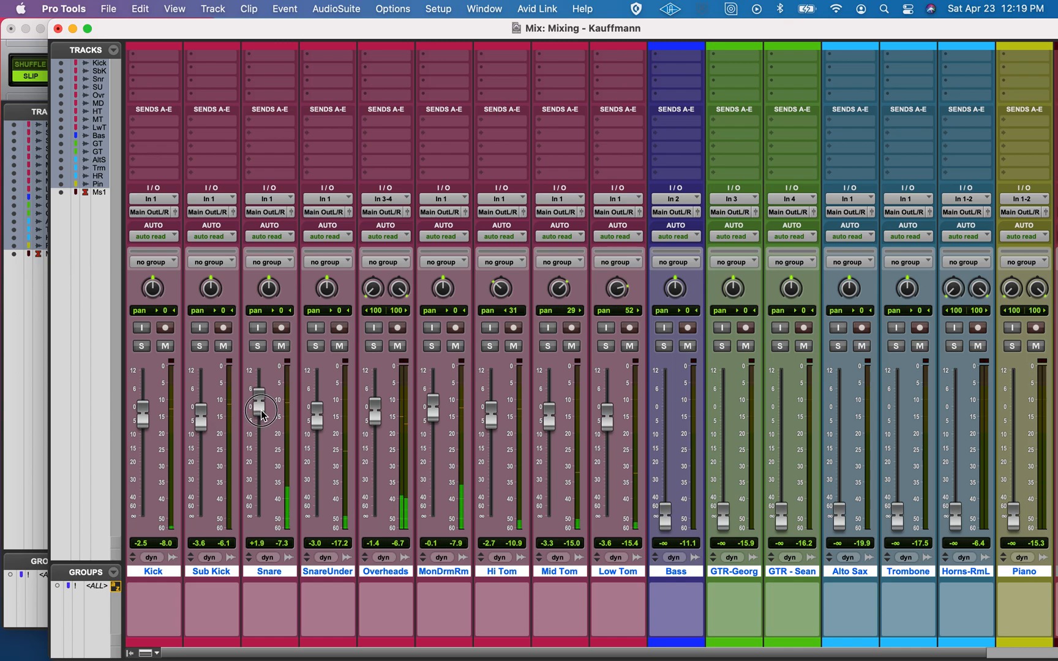
pyautogui.click(258, 347)
pyautogui.click(258, 346)
pyautogui.moveTo(261, 405); pyautogui.dragTo(261, 401)
# Lower Overheads to -3.0 dB and the mono drum room to -2.0 dB, and raise Snare Under to -1.7 dB and Kick to -1.4 dB
pyautogui.moveTo(373, 414); pyautogui.dragTo(372, 425)
pyautogui.moveTo(430, 407); pyautogui.dragTo(433, 418)
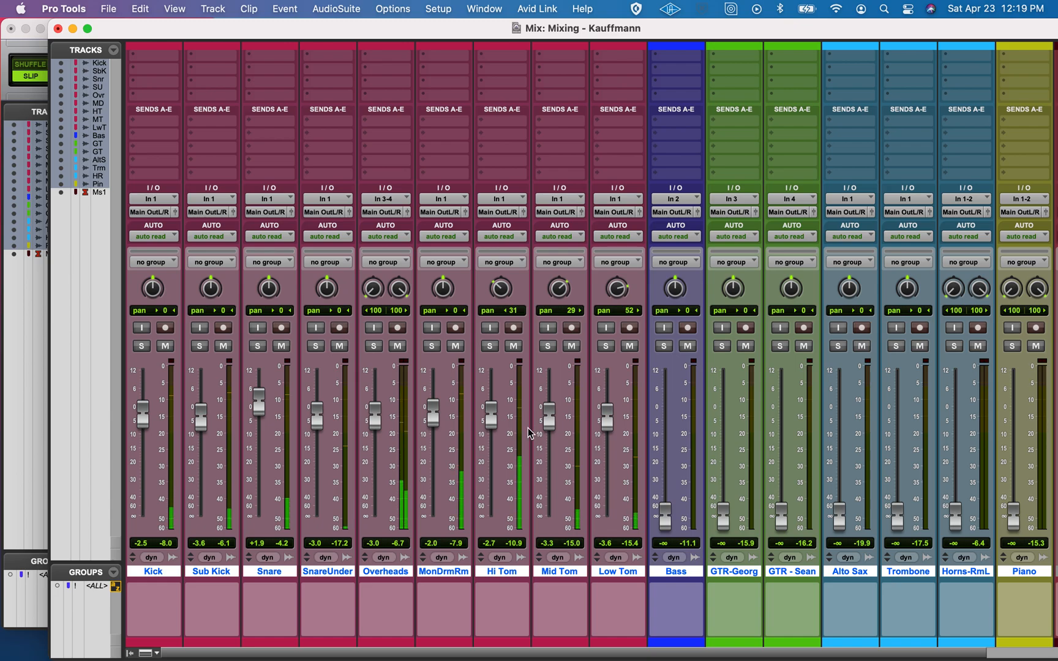
pyautogui.moveTo(316, 417); pyautogui.dragTo(316, 409)
pyautogui.moveTo(148, 416); pyautogui.dragTo(148, 413)
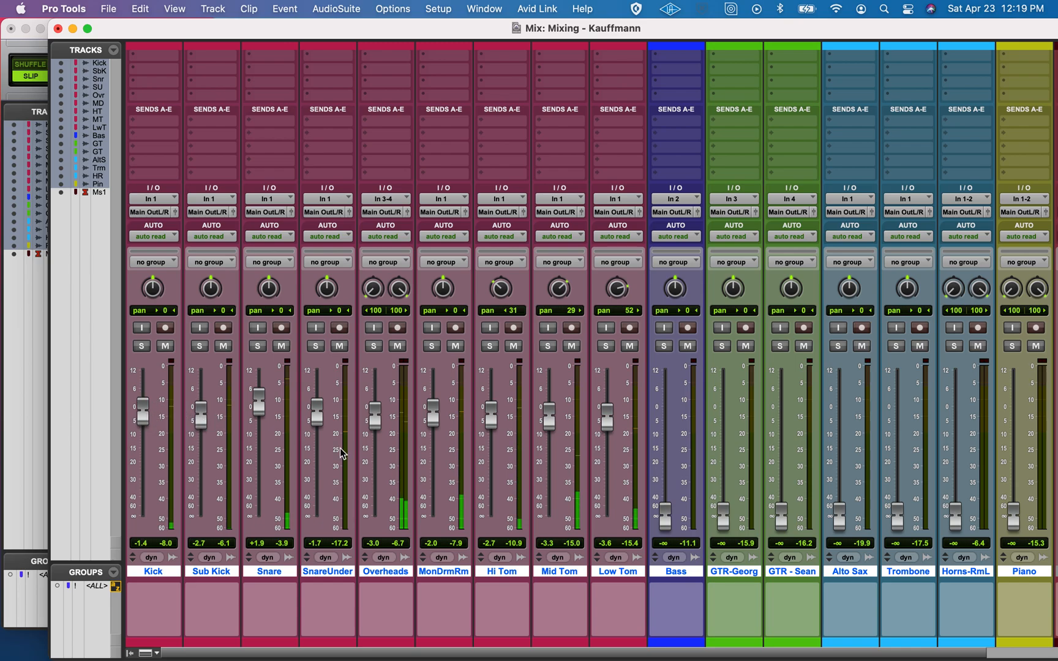
# Check the drum mix level on the Master 1 meter and stop playback
pyautogui.hscroll(3, 279, 437)
pyautogui.scroll(1, 278, 436)
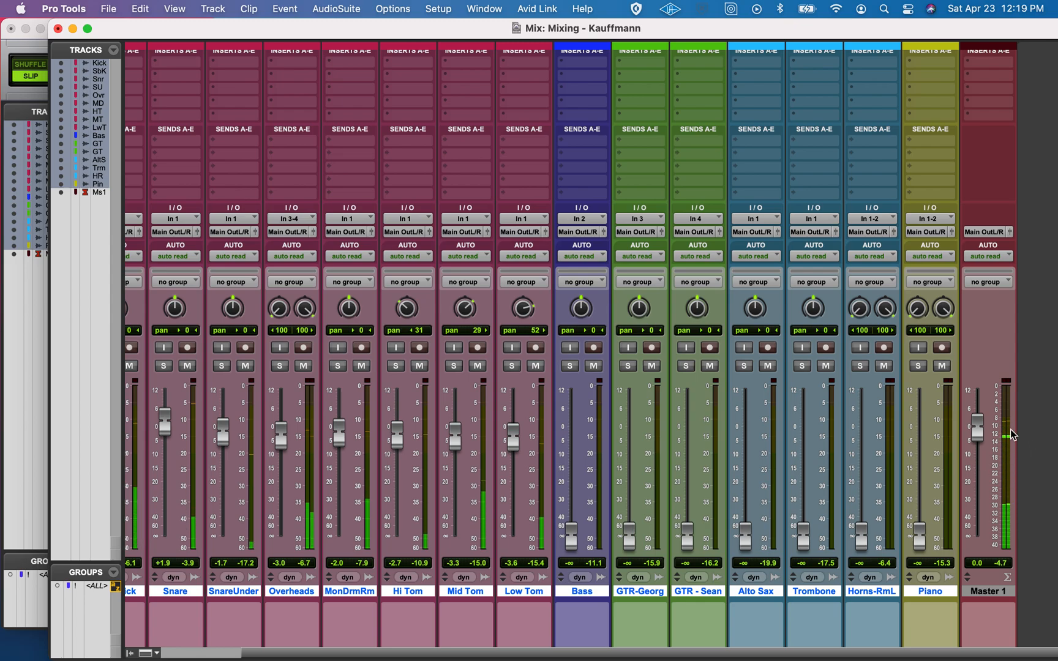
pyautogui.press('space')
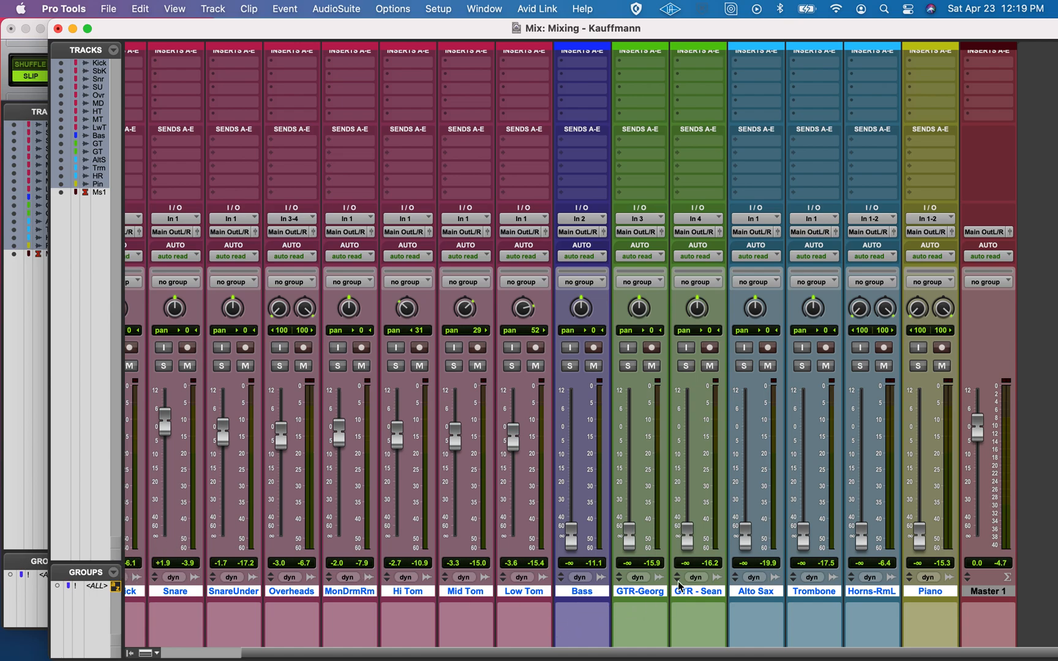
# Select the nine drum tracks from Kick through Low Tom and create a Mix/Edit group named Drums with ID a
pyautogui.click(532, 597)
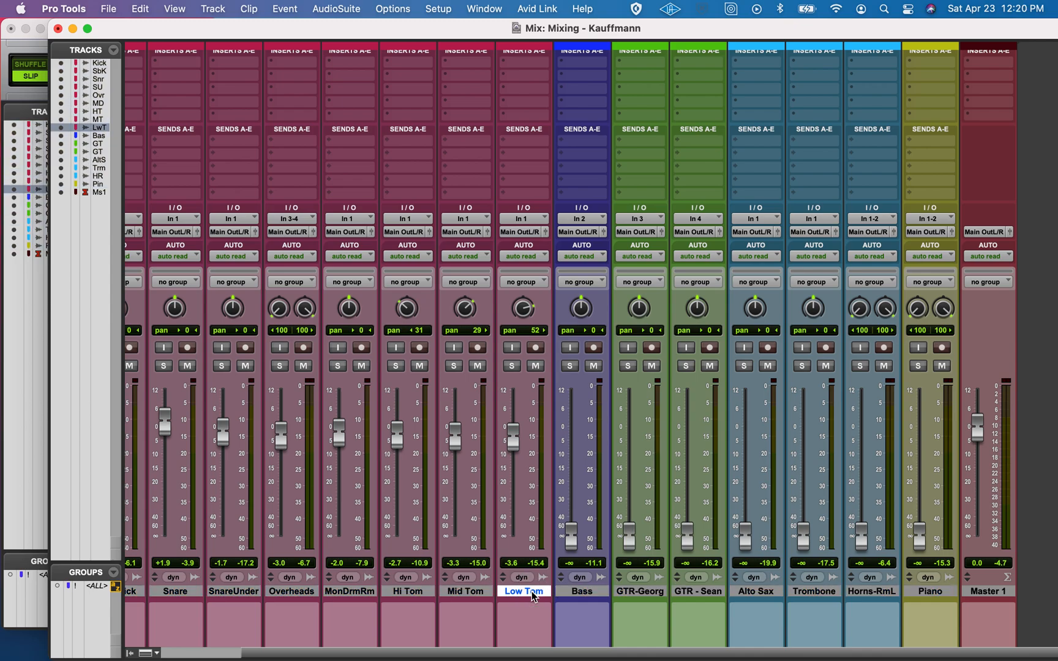
pyautogui.hscroll(-3, 531, 595)
pyautogui.scroll(-1, 531, 595)
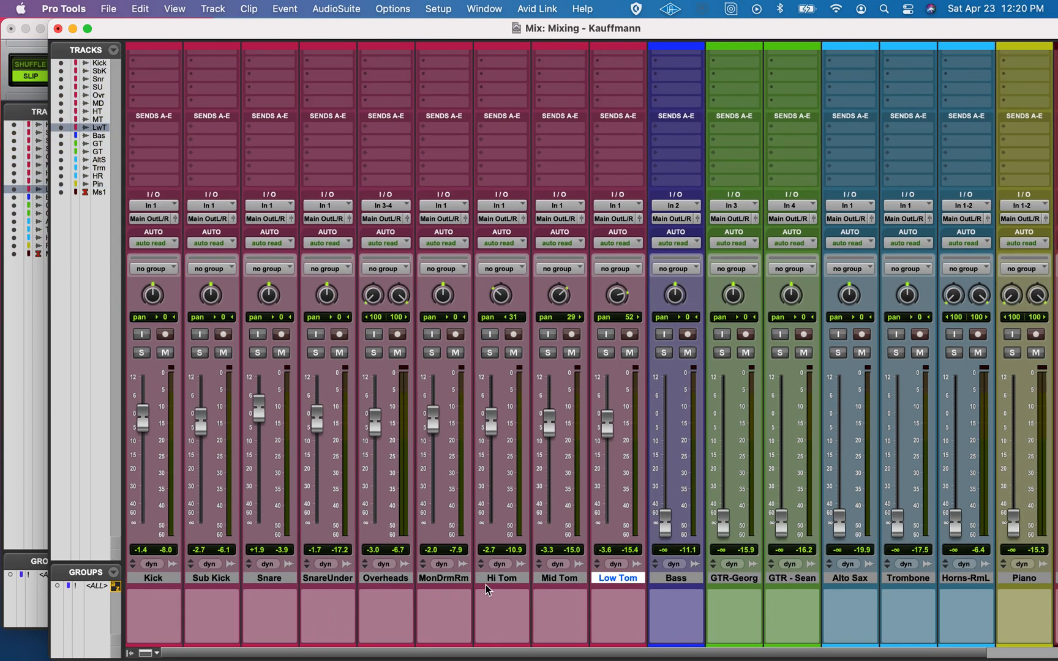
pyautogui.keyDown('shift'); pyautogui.click(168, 576); pyautogui.keyUp('shift')
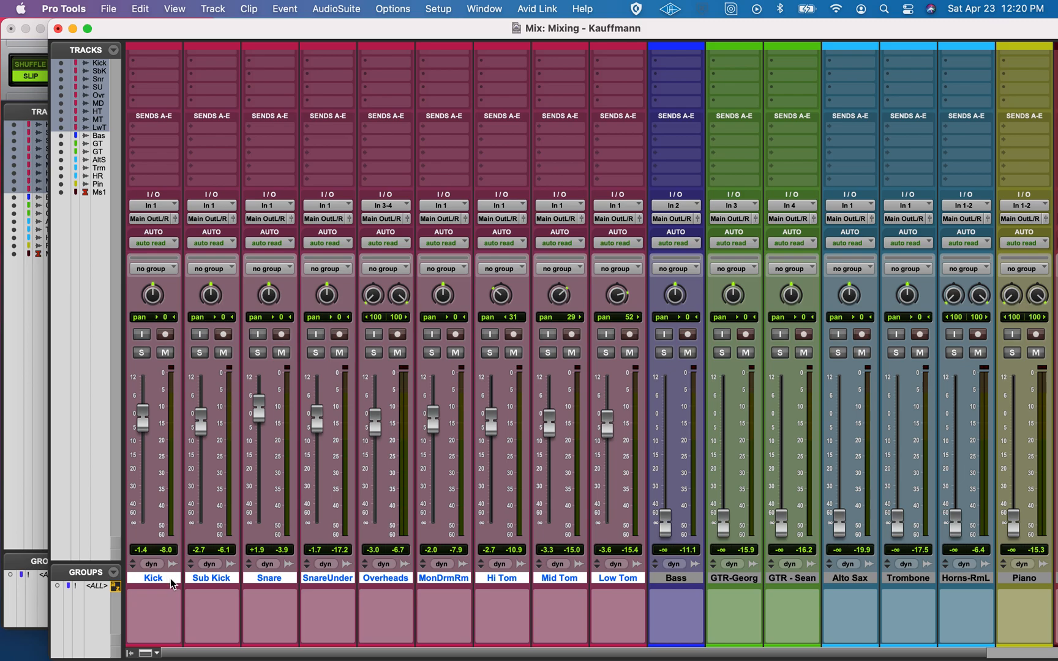
pyautogui.click(114, 573)
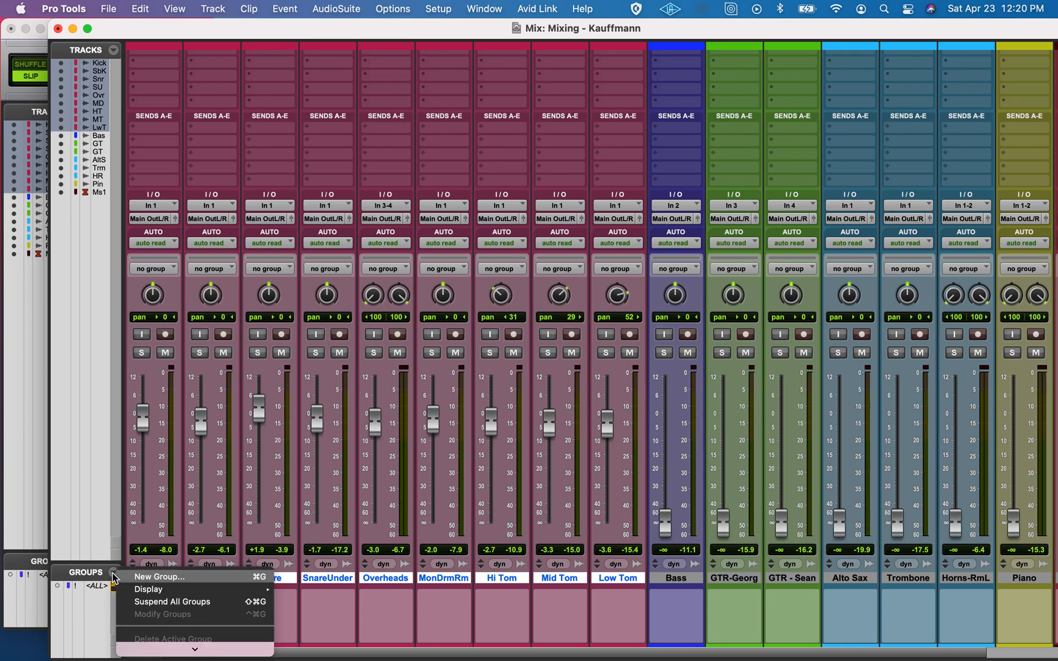
pyautogui.click(159, 577)
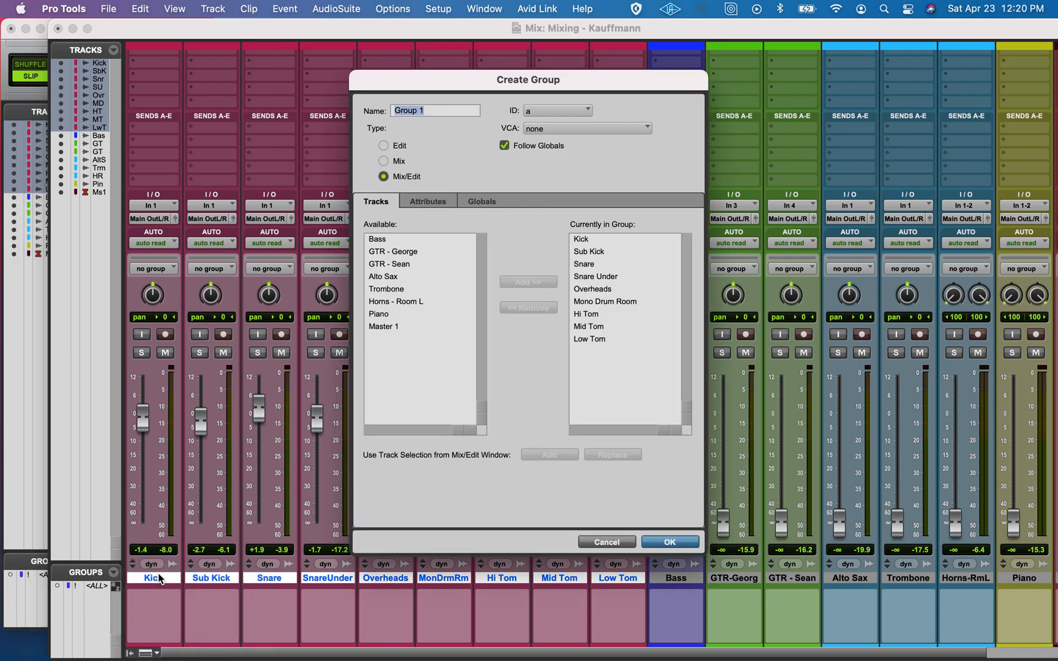
pyautogui.write('Drums')
pyautogui.click(670, 541)
# Raise the grouped drum faders together until Overheads reads -1.1 dB during playback, and deactivate the Drums group
pyautogui.hscroll(3, 473, 543)
pyautogui.hscroll(1, 473, 544)
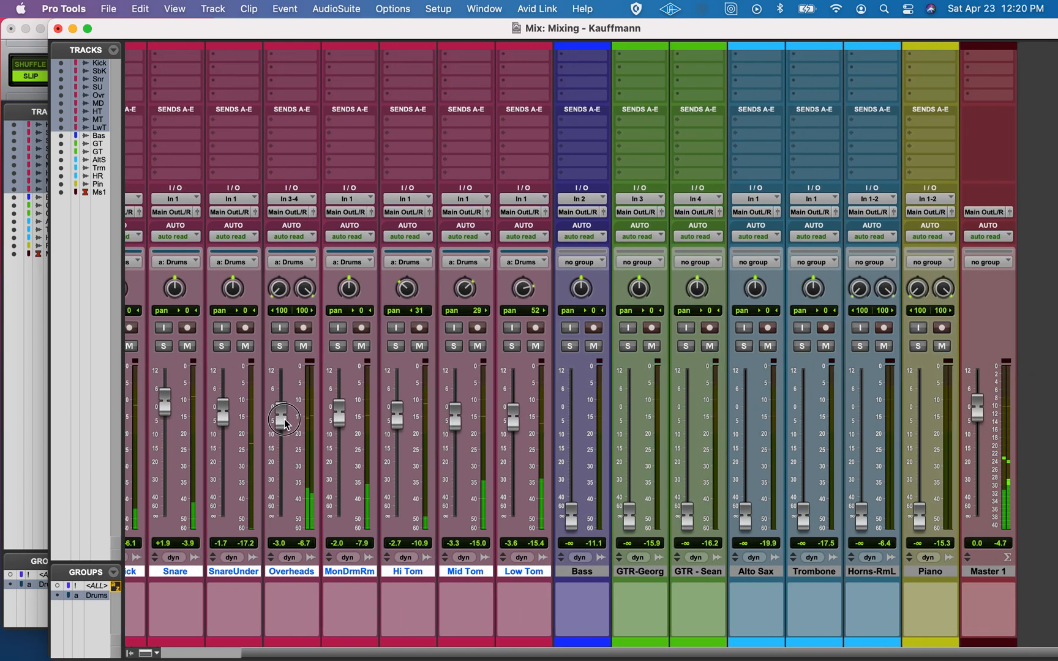
pyautogui.moveTo(287, 424); pyautogui.dragTo(286, 418)
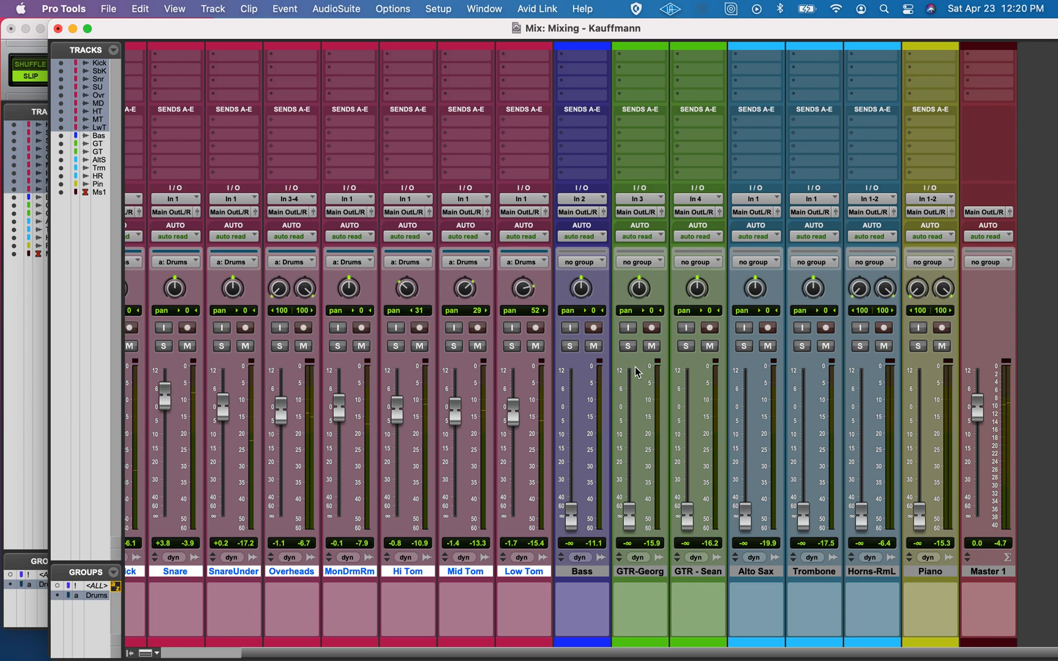
pyautogui.click(94, 596)
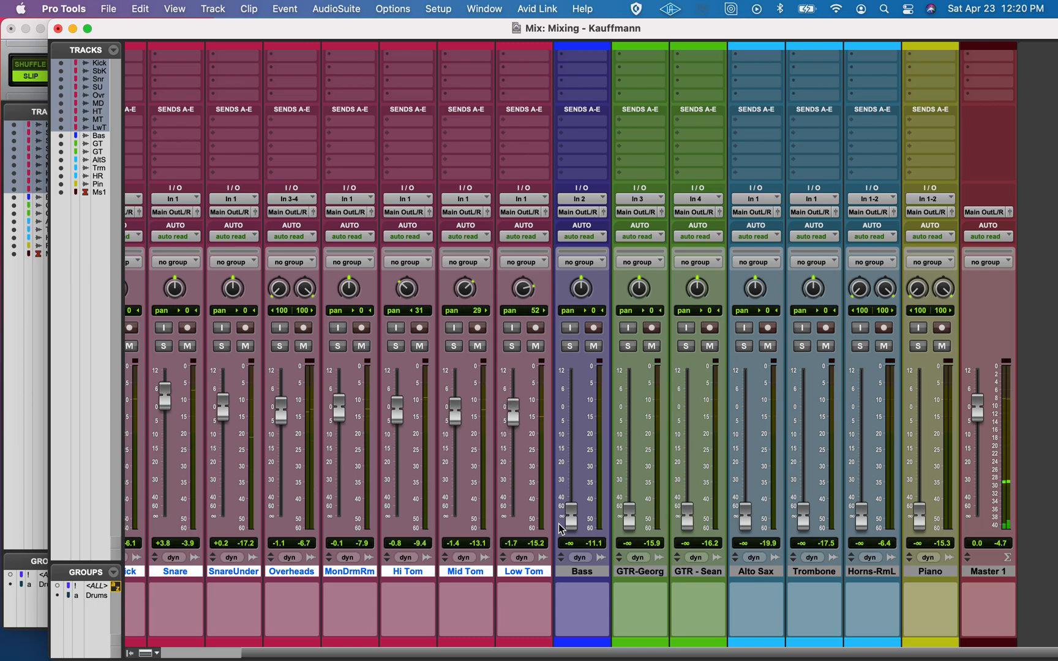
# Raise Bass to +1.4 dB and the first guitar track to -1.7 dB, and pan that guitar 61 left
pyautogui.moveTo(567, 516); pyautogui.dragTo(573, 405)
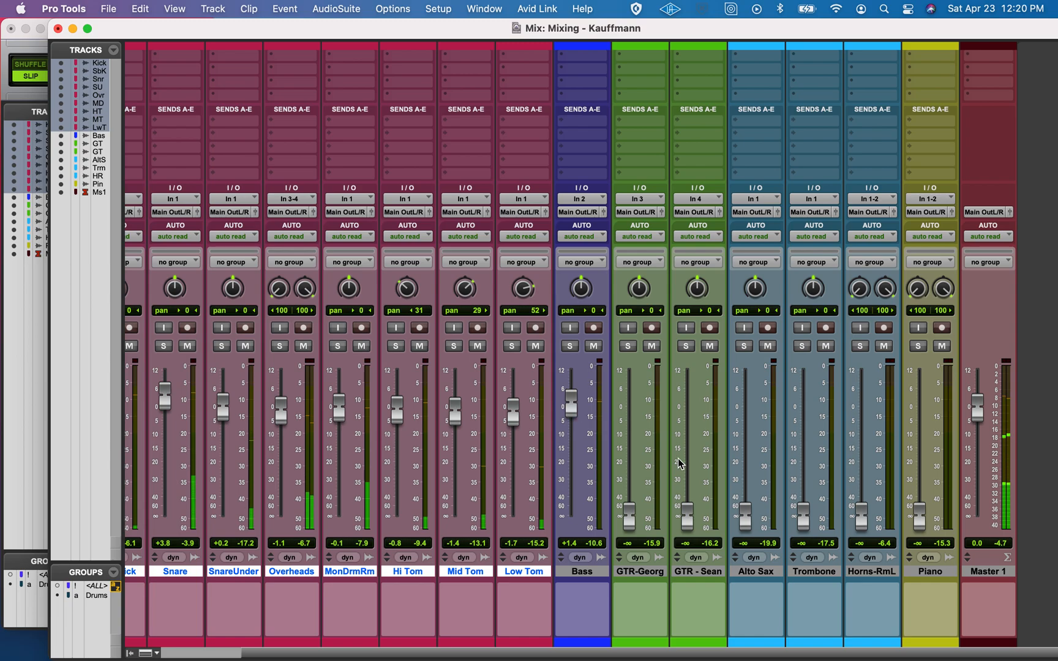
pyautogui.moveTo(630, 519); pyautogui.dragTo(634, 421)
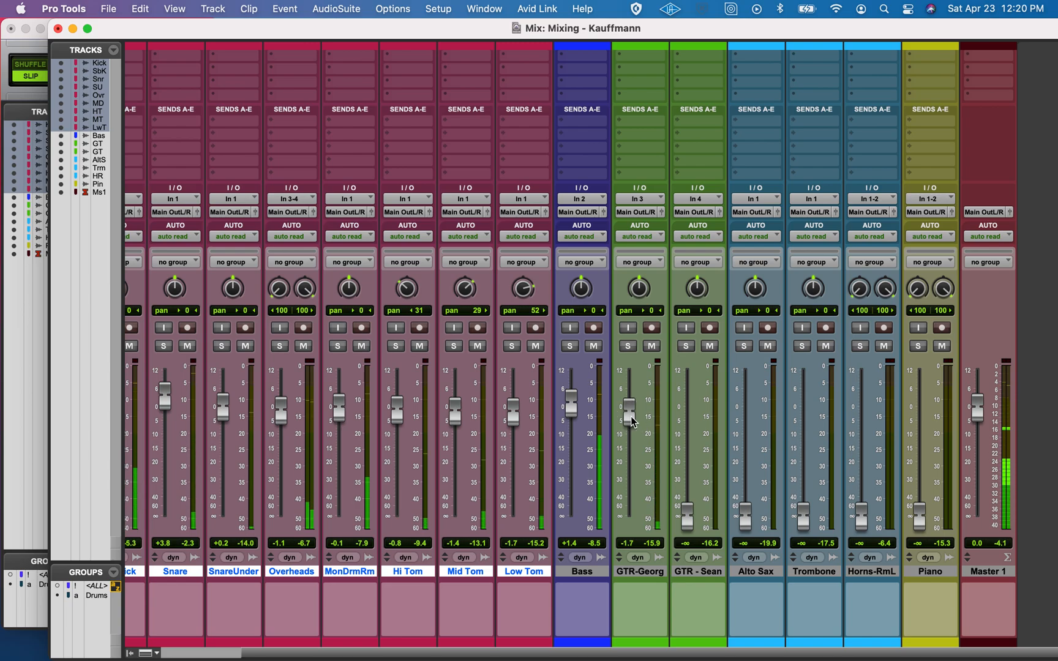
pyautogui.moveTo(633, 292); pyautogui.dragTo(629, 326)
# Bring in the second guitar panned 61 right, and balance it at -6.5 dB against the first guitar at -0.4 dB
pyautogui.moveTo(686, 516); pyautogui.dragTo(688, 413)
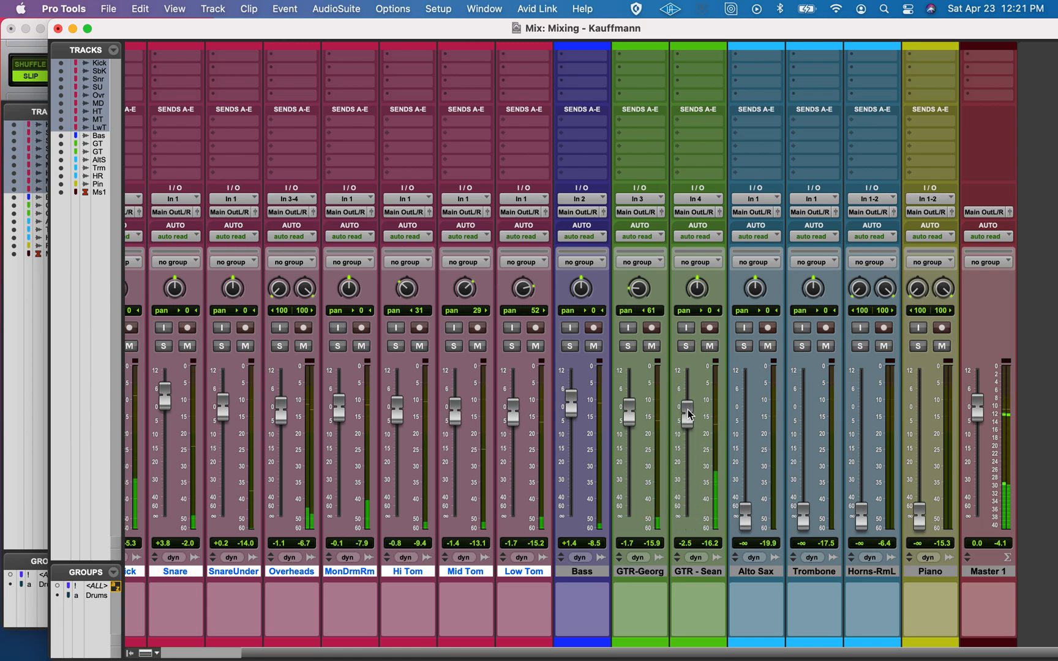
pyautogui.moveTo(696, 289); pyautogui.dragTo(688, 243)
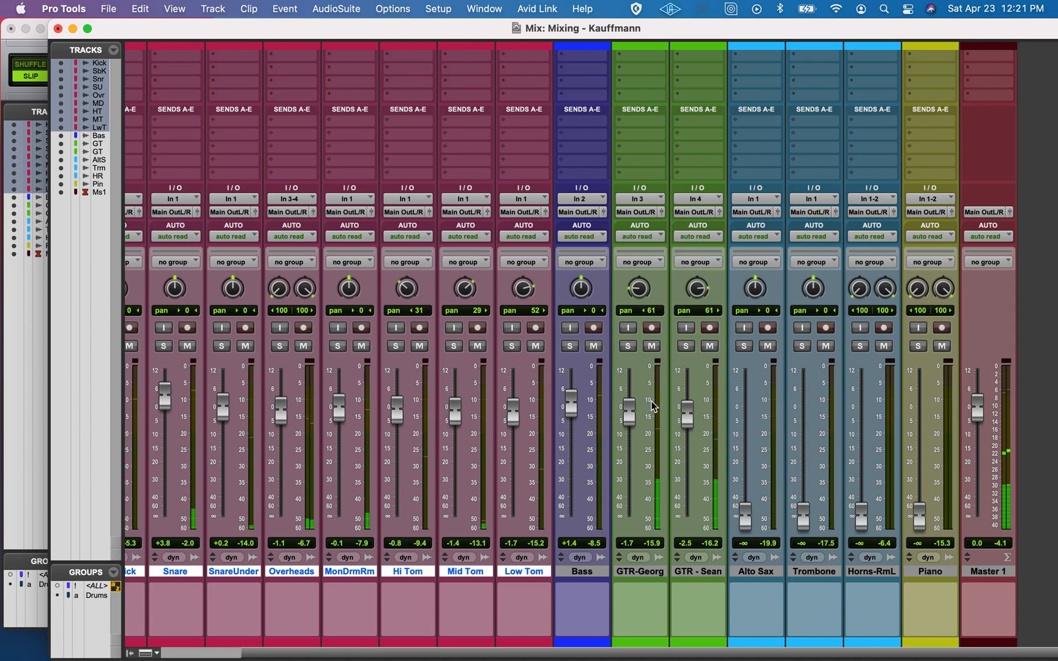
pyautogui.moveTo(683, 415); pyautogui.dragTo(629, 416)
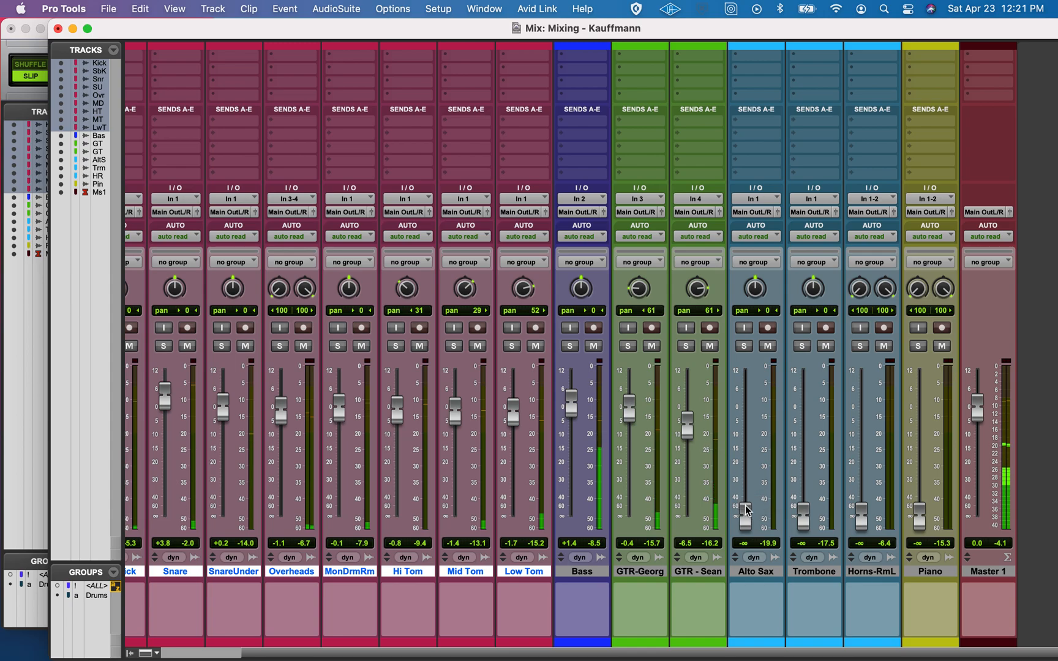
# Raise Alto Sax to -1.7 dB and Trombone to -2.5 dB, and pan Alto Sax 37 left
pyautogui.moveTo(744, 517); pyautogui.dragTo(745, 430)
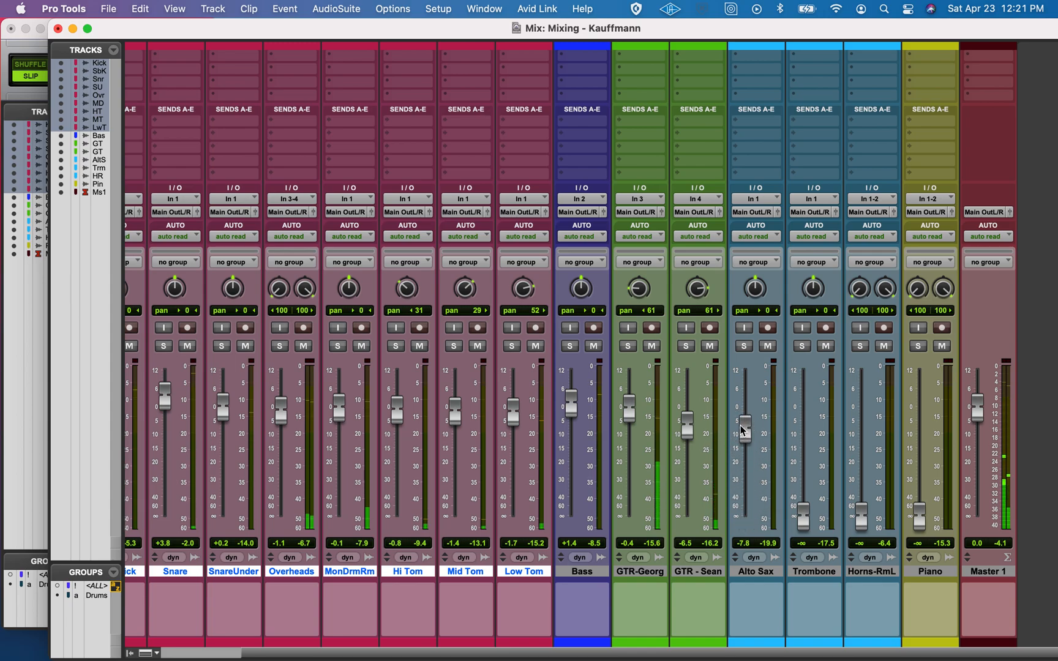
pyautogui.moveTo(806, 522); pyautogui.dragTo(745, 412)
pyautogui.moveTo(755, 288); pyautogui.dragTo(742, 312)
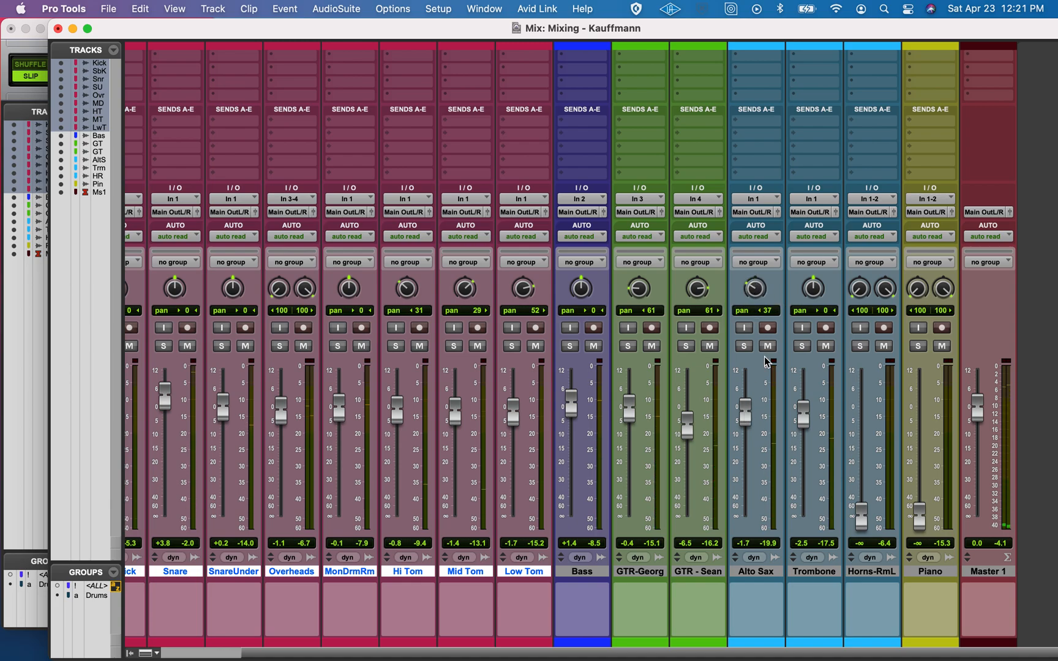
# Pan Alto Sax 20 left and Trombone 21 right
pyautogui.moveTo(748, 285); pyautogui.dragTo(749, 280)
pyautogui.moveTo(814, 294); pyautogui.dragTo(812, 281)
pyautogui.hscroll(-5, 488, 337)
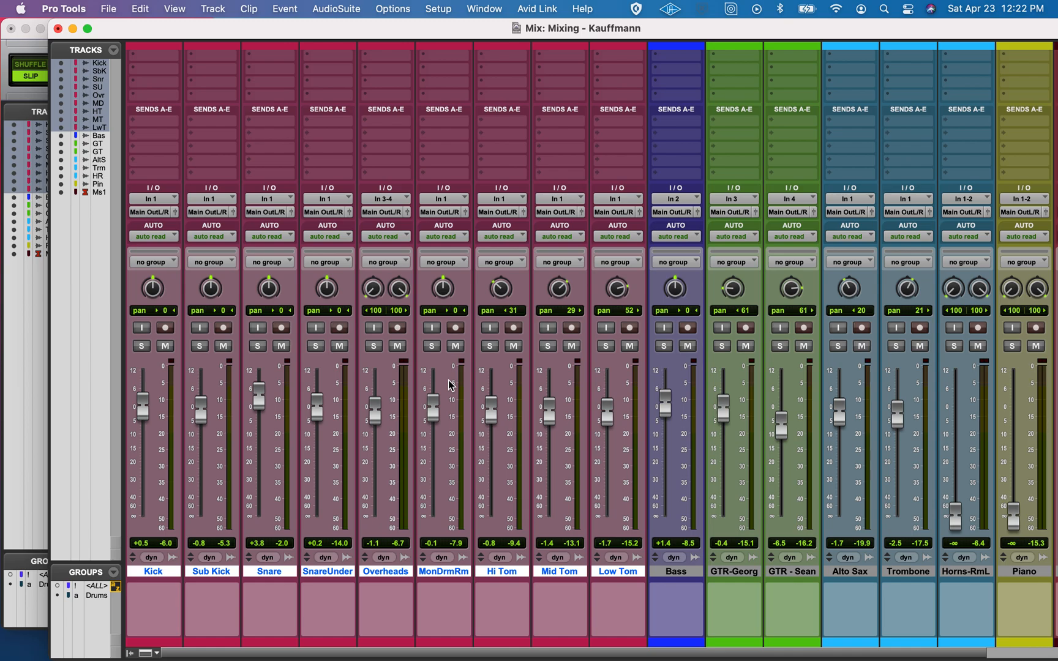
pyautogui.hscroll(3, 450, 383)
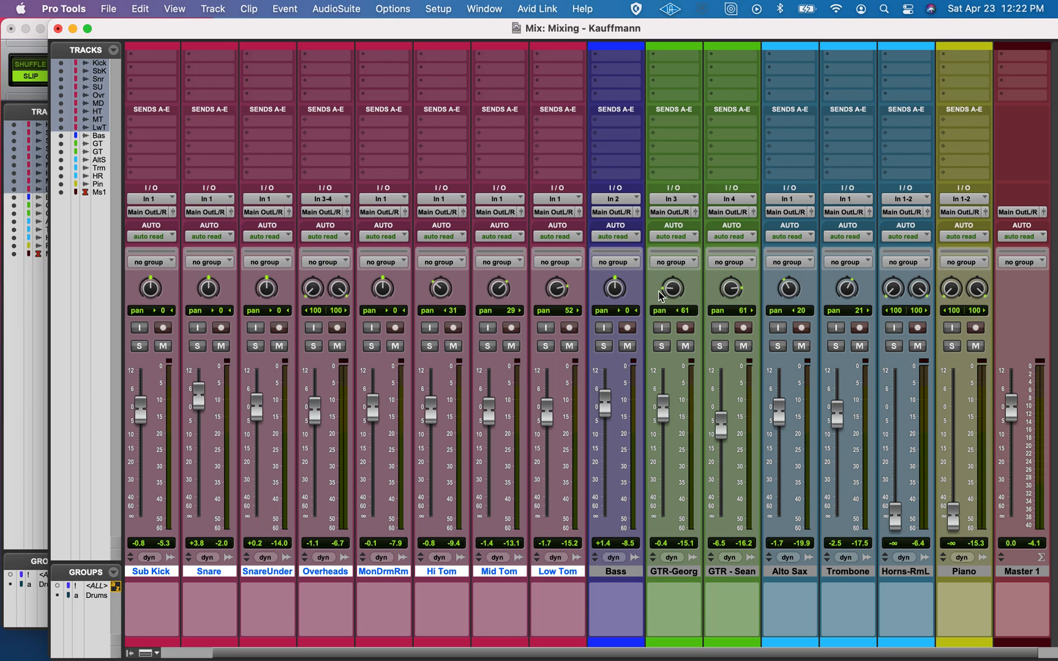
pyautogui.hscroll(3, 784, 404)
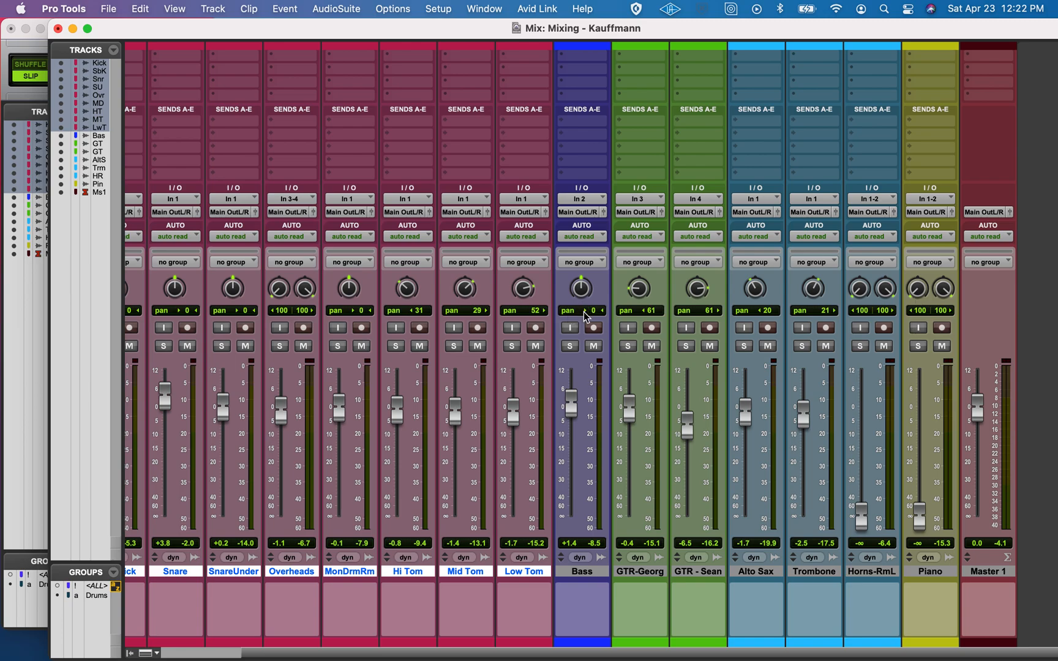
pyautogui.moveTo(754, 293); pyautogui.dragTo(753, 291)
pyautogui.click(751, 288)
# Solo Alto Sax and Trombone during playback, and raise them to -0.4 dB and -0.6 dB
pyautogui.click(743, 346)
pyautogui.click(801, 346)
pyautogui.press('space')
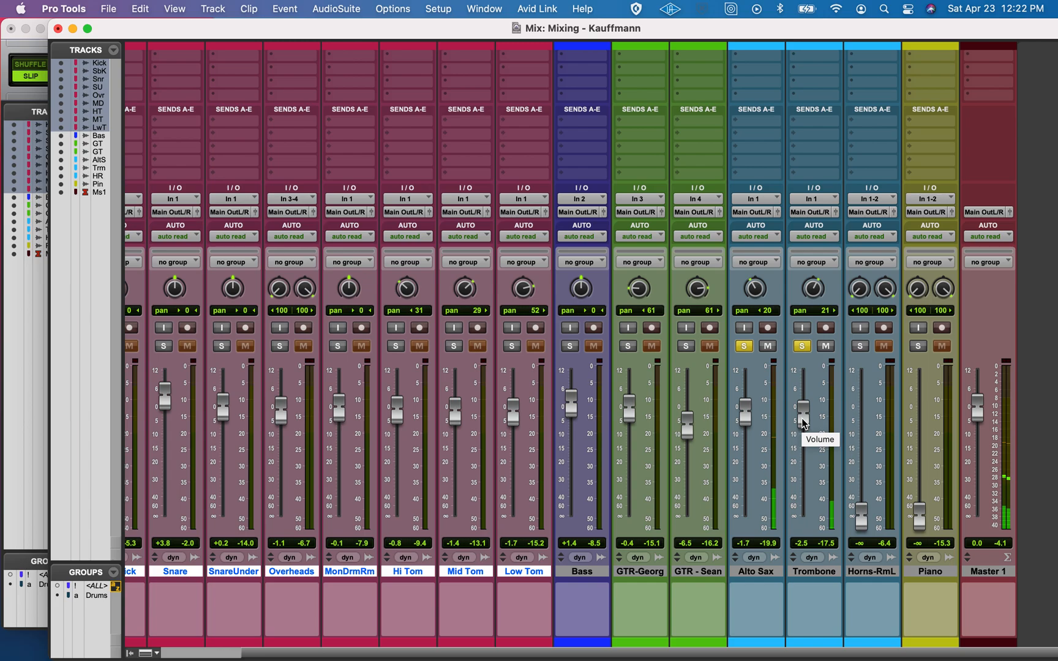
pyautogui.moveTo(804, 422)
pyautogui.mouseDown()
pyautogui.moveTo(746, 416)
pyautogui.moveTo(802, 413)
pyautogui.mouseUp()
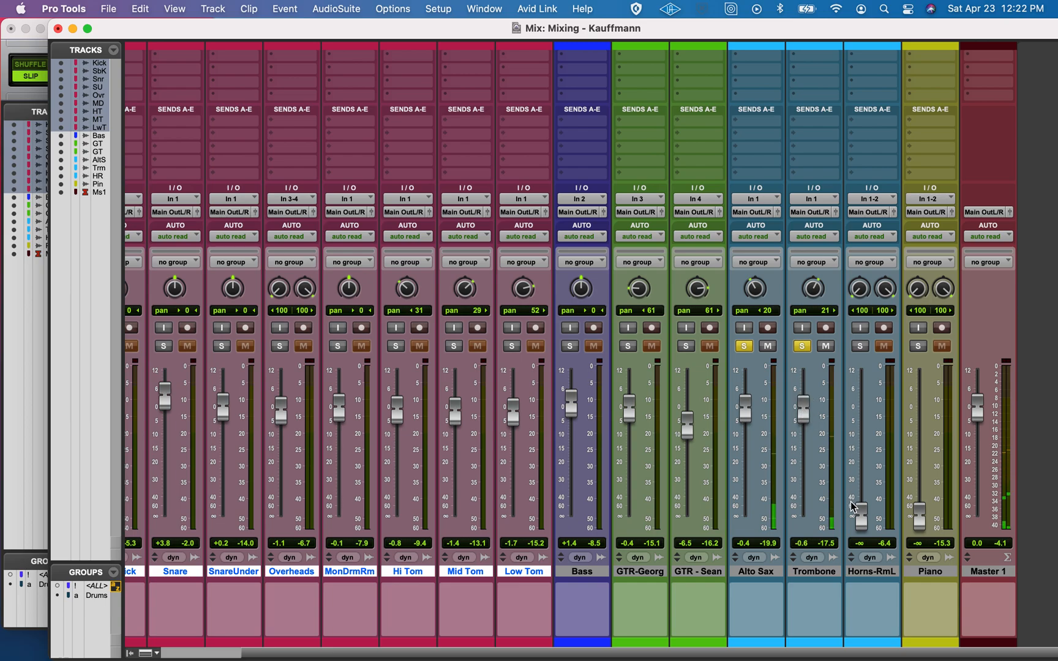
# Bring the Horns-RmL room track up to -2.5 dB, solo it with the other horns, and select Alto Sax
pyautogui.moveTo(860, 511); pyautogui.dragTo(860, 417)
pyautogui.click(860, 345)
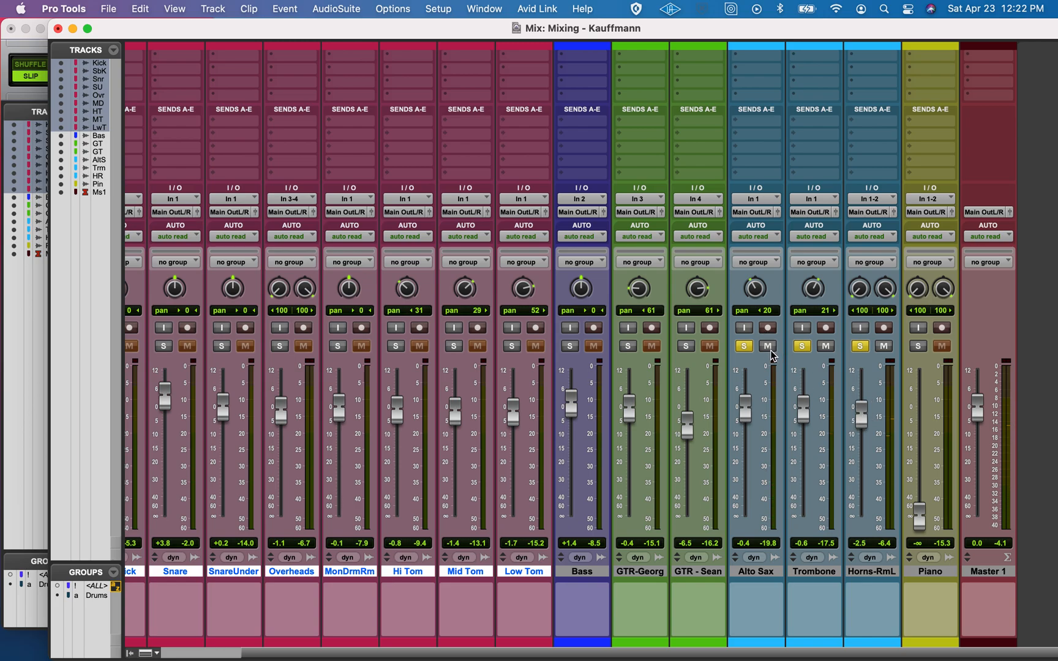
pyautogui.click(751, 571)
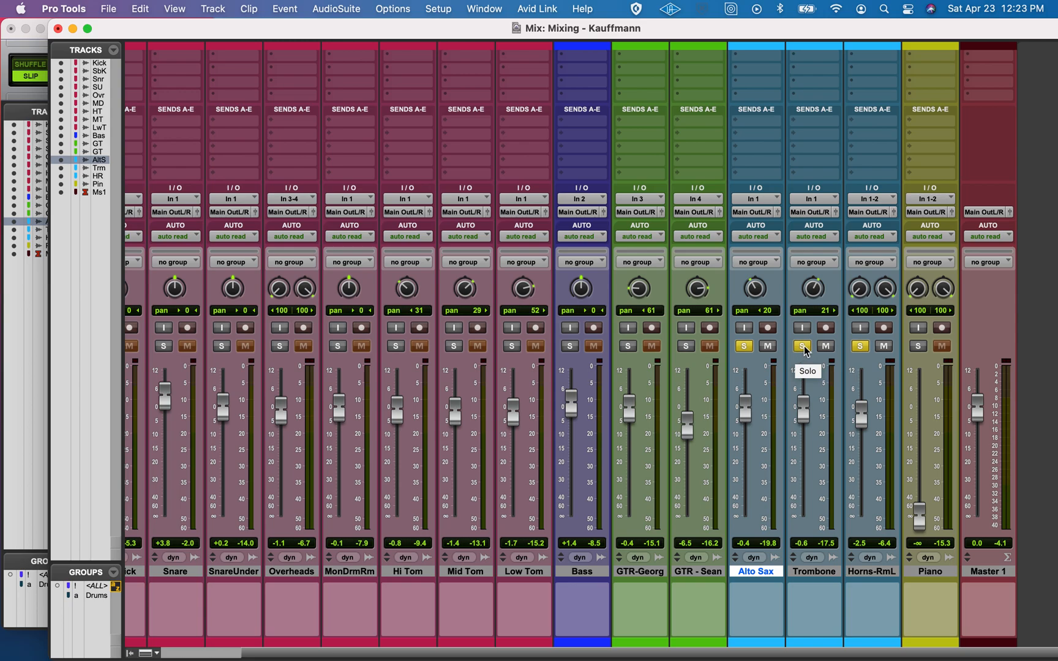
# Listen to Horns-RmL soloed alone, and compare it with Alto Sax and Trombone soloed alongside it
pyautogui.click(801, 346)
pyautogui.click(743, 346)
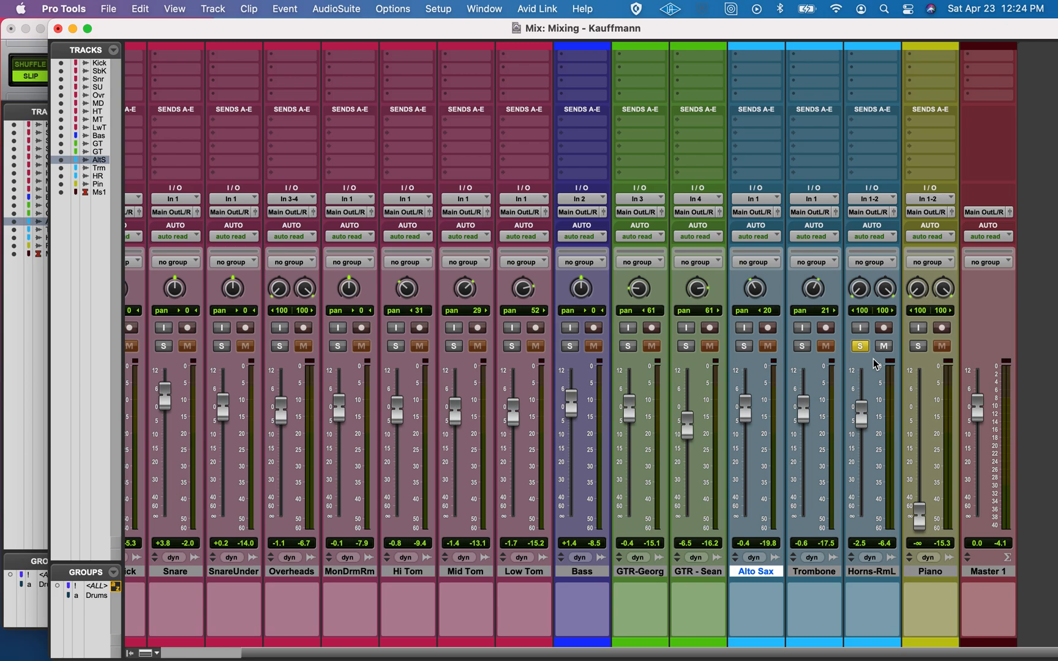
pyautogui.press('space')
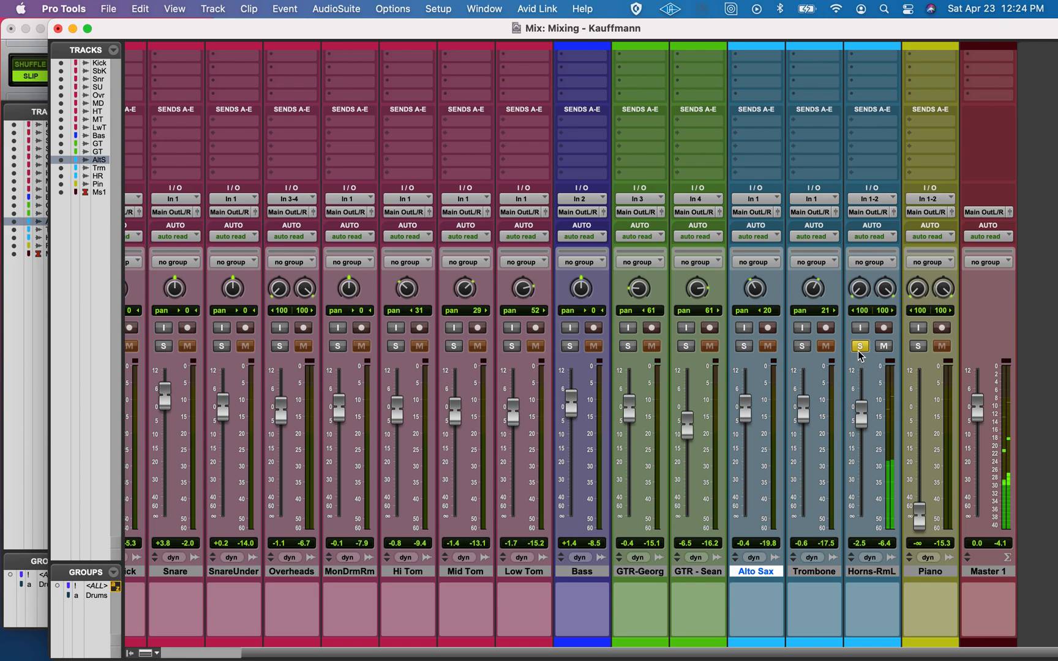
pyautogui.click(804, 346)
pyautogui.click(746, 346)
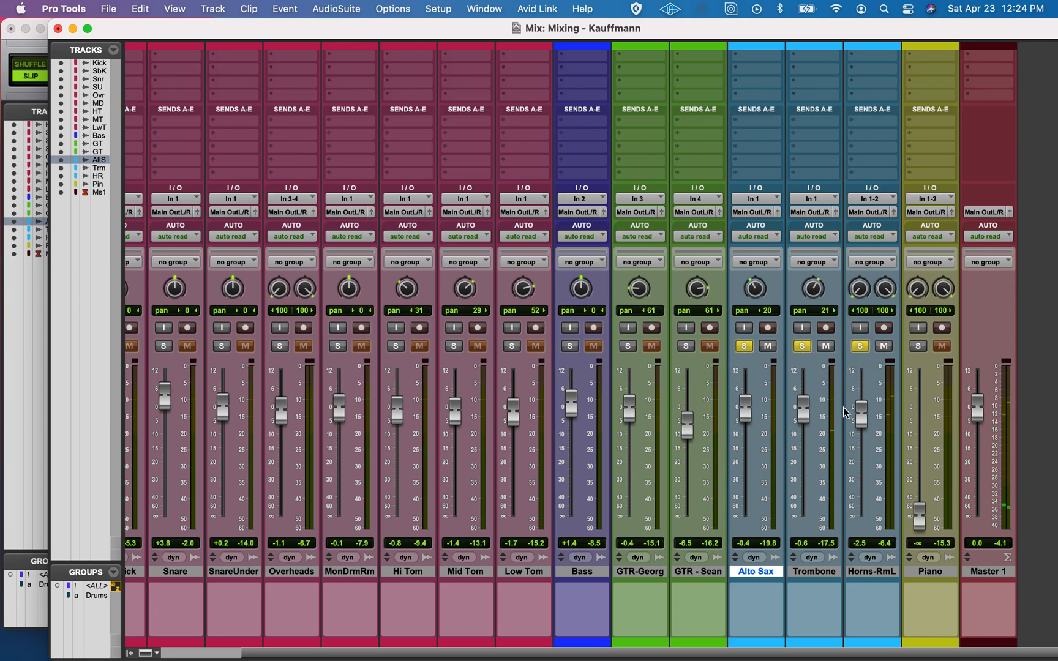
# Lower Alto Sax to -2.5 dB and Trombone to -3.3 dB, and clear the solos on all three horn tracks
pyautogui.moveTo(803, 411); pyautogui.dragTo(750, 421)
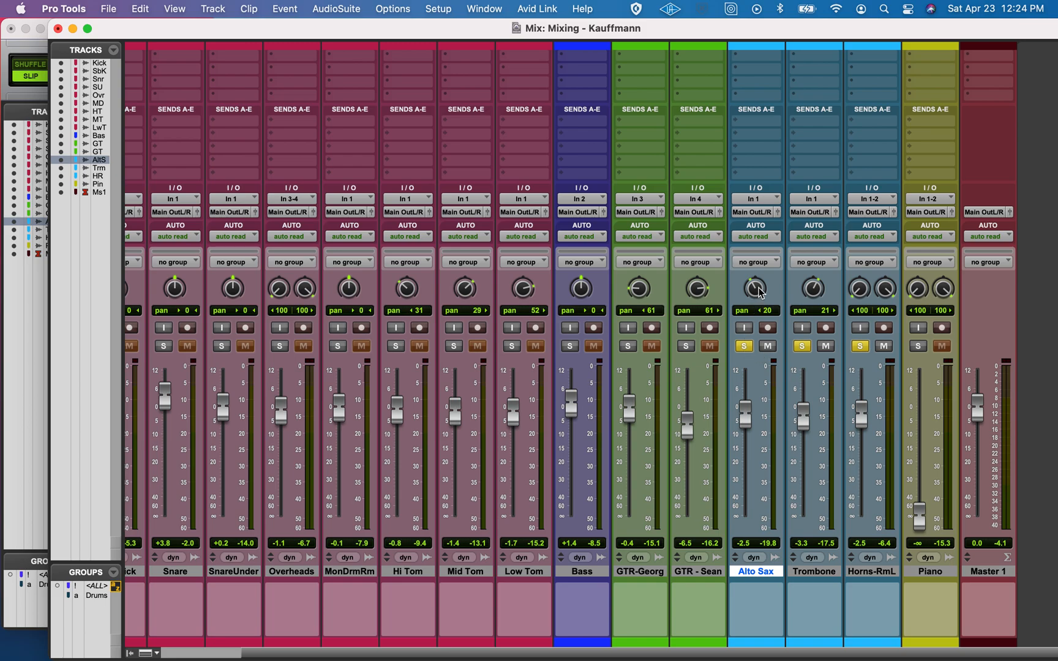
pyautogui.click(743, 346)
pyautogui.click(802, 346)
pyautogui.click(860, 347)
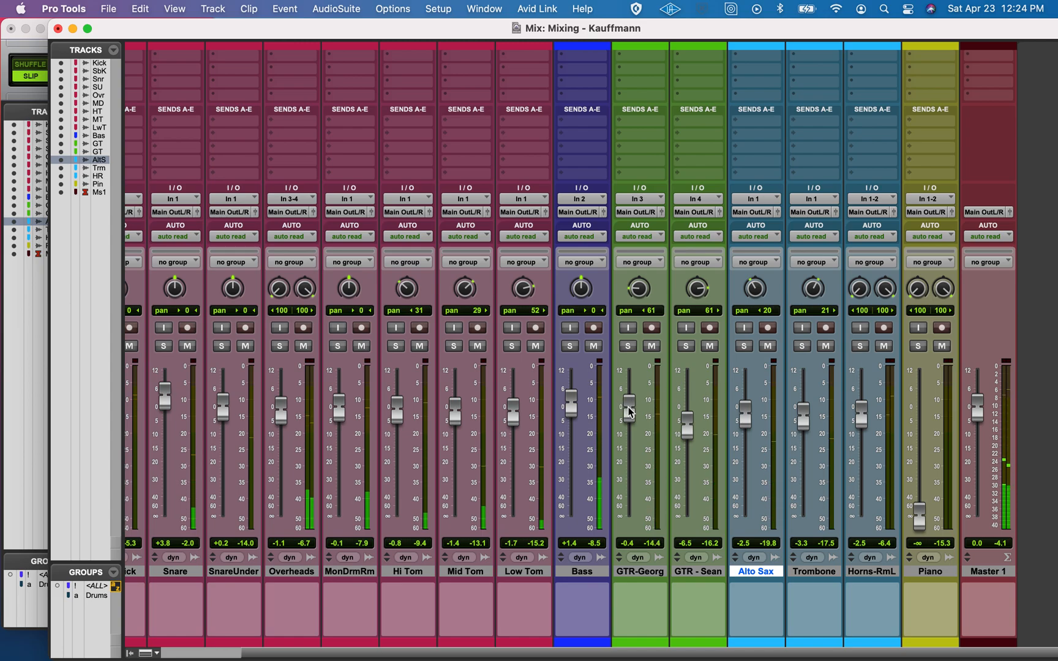
# Rebalance the guitars with the first at +0.9 dB and the second at -2.2 dB, checking each in solo
pyautogui.moveTo(631, 413); pyautogui.dragTo(632, 404)
pyautogui.click(629, 347)
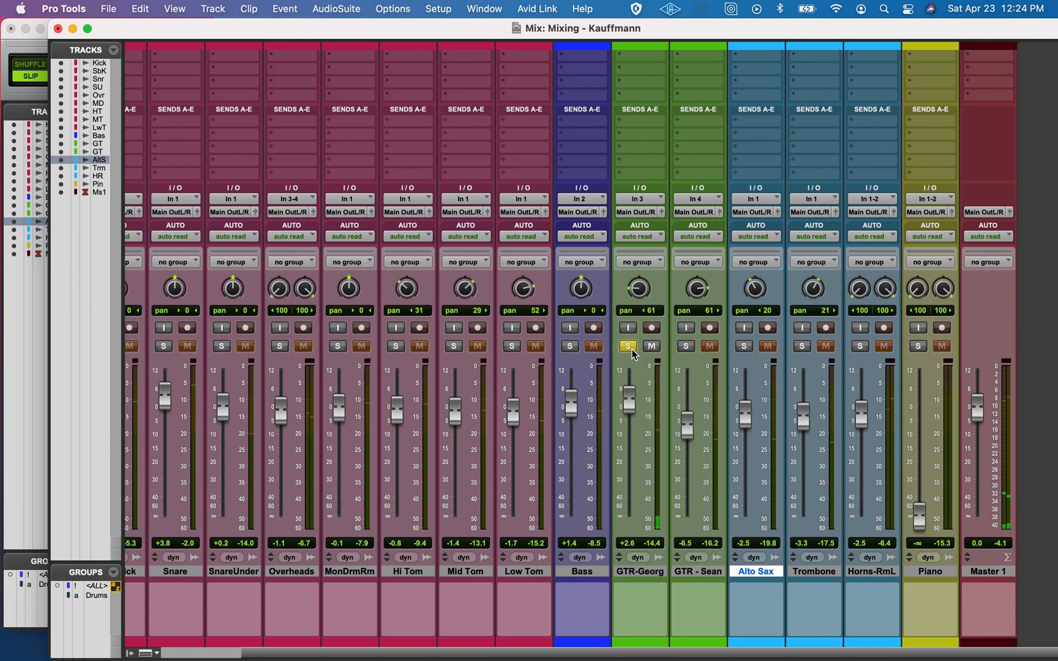
pyautogui.click(628, 347)
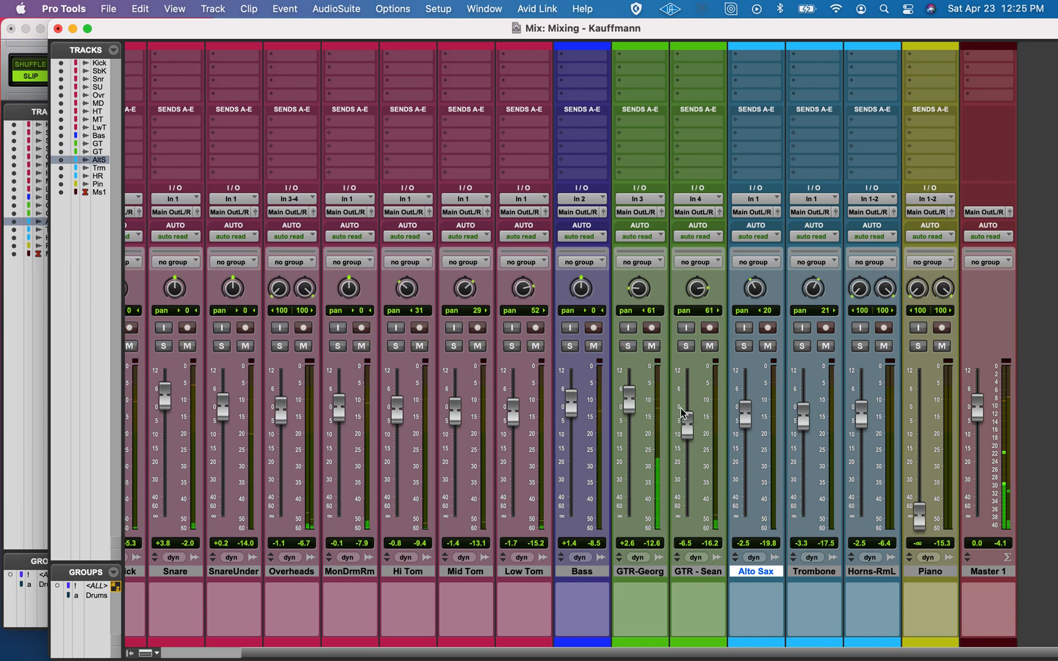
pyautogui.moveTo(686, 423); pyautogui.dragTo(633, 411)
pyautogui.click(683, 347)
pyautogui.click(685, 347)
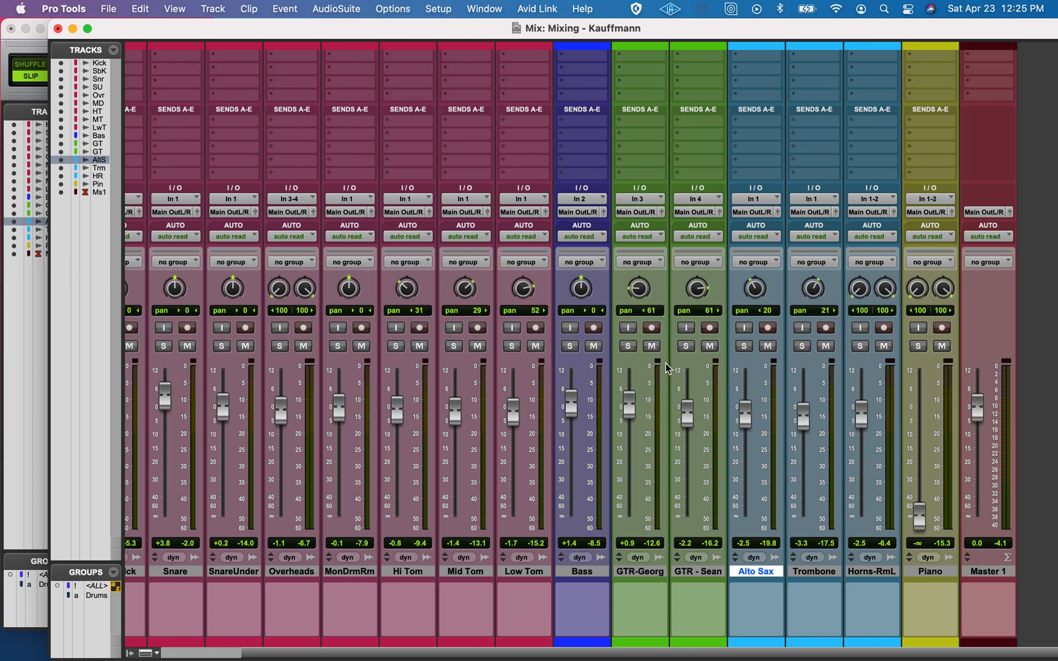
# Raise the first guitar to +3.1 dB while comparing it with the second guitar in the mix and in solo
pyautogui.press('space')
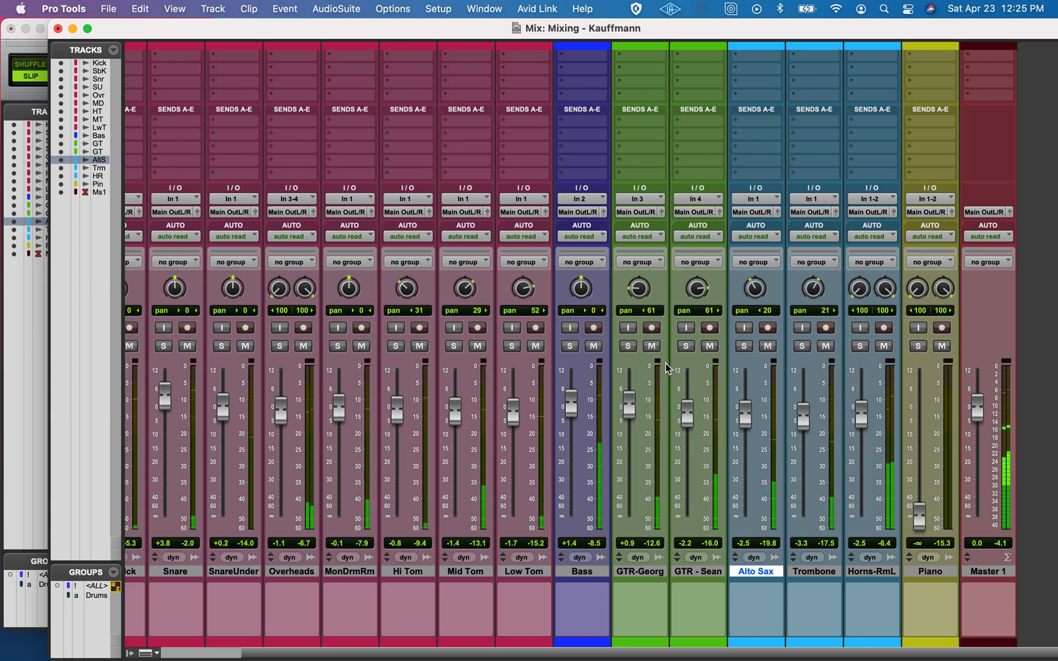
pyautogui.click(632, 402)
pyautogui.moveTo(632, 402); pyautogui.dragTo(632, 398)
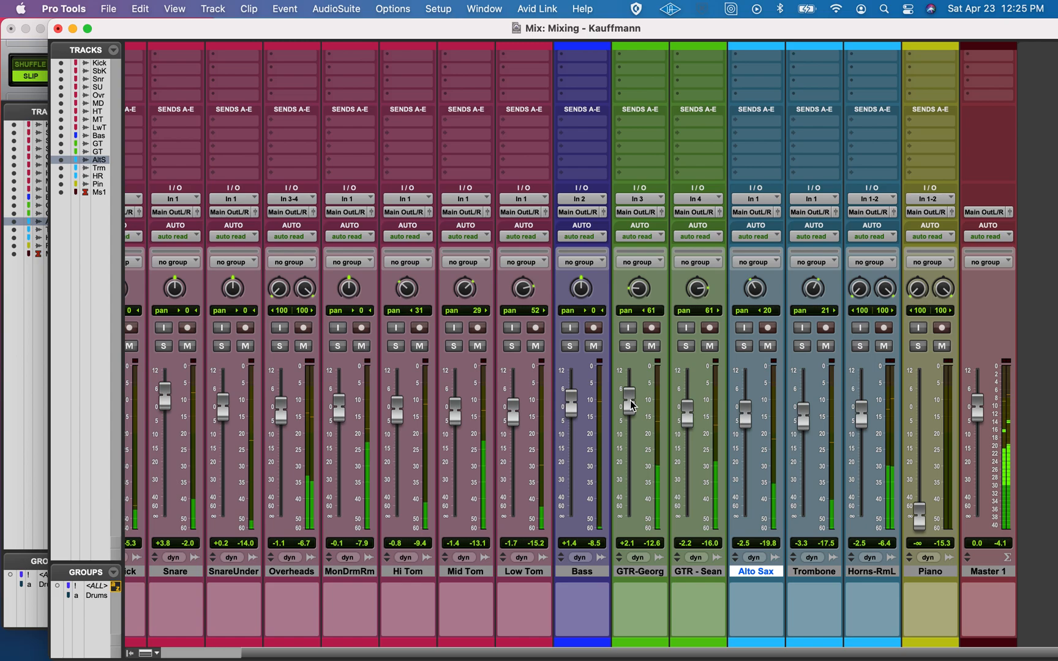
pyautogui.click(628, 346)
pyautogui.click(686, 346)
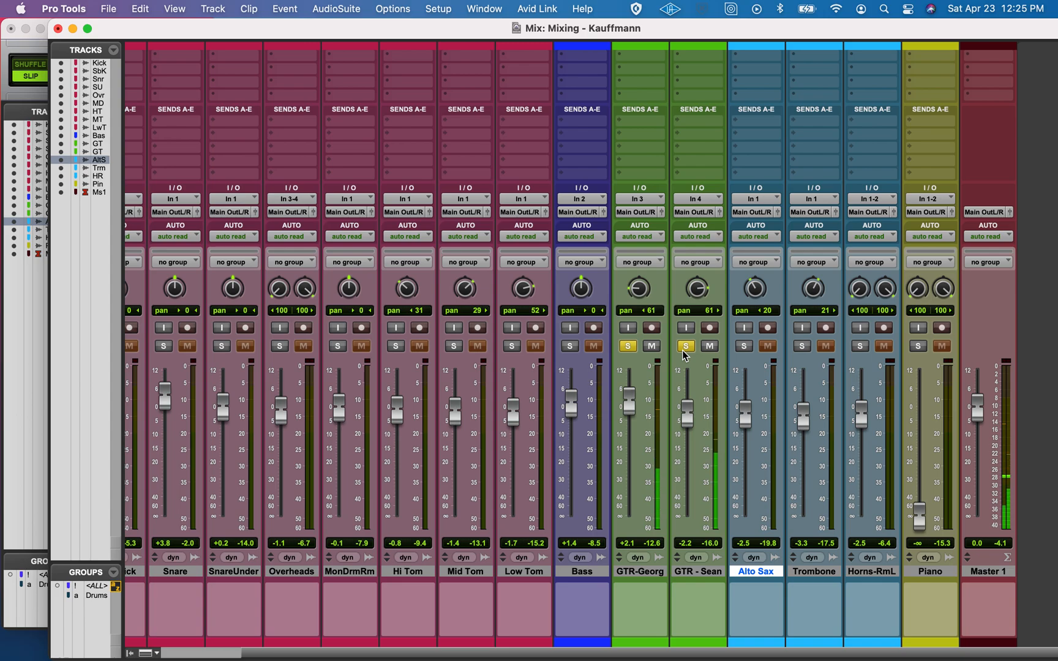
pyautogui.moveTo(632, 403); pyautogui.dragTo(634, 401)
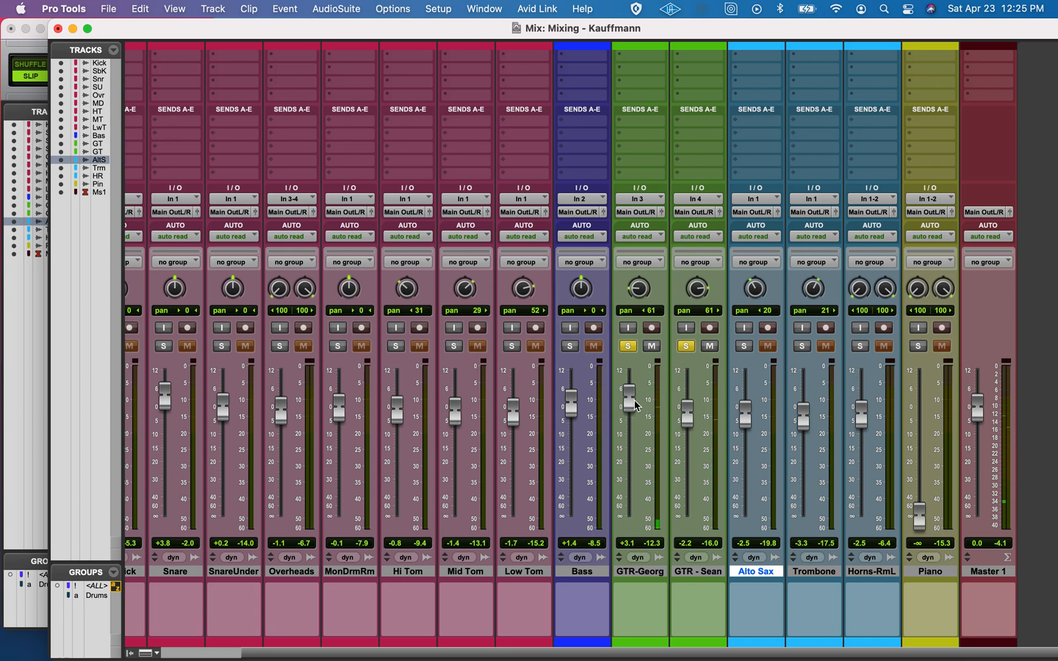
pyautogui.press('space')
pyautogui.click(627, 346)
pyautogui.click(682, 346)
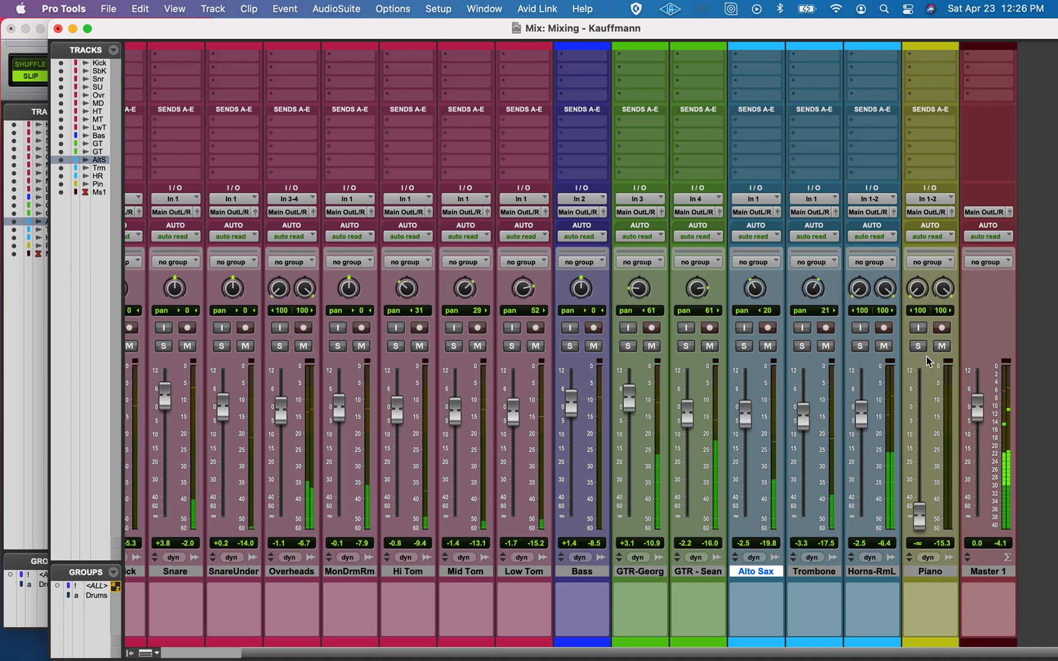
# Raise Piano to -2.2 dB and move its track between the second guitar and Alto Sax
pyautogui.click(920, 519)
pyautogui.moveTo(920, 519); pyautogui.dragTo(922, 421)
pyautogui.moveTo(930, 571); pyautogui.dragTo(741, 576)
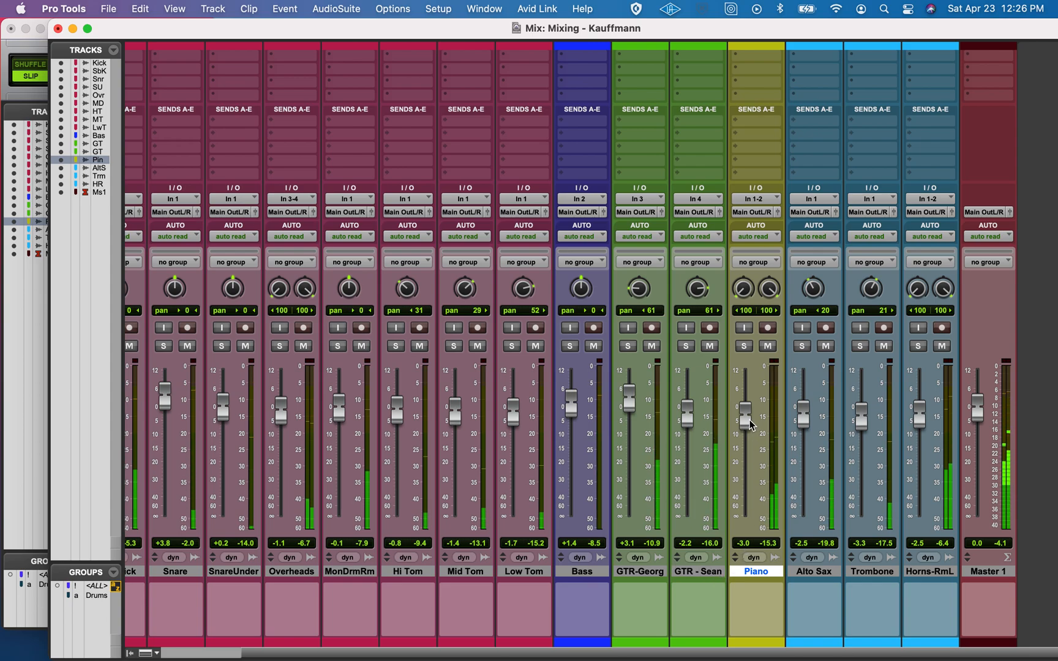
pyautogui.moveTo(749, 420); pyautogui.dragTo(749, 418)
pyautogui.press('space')
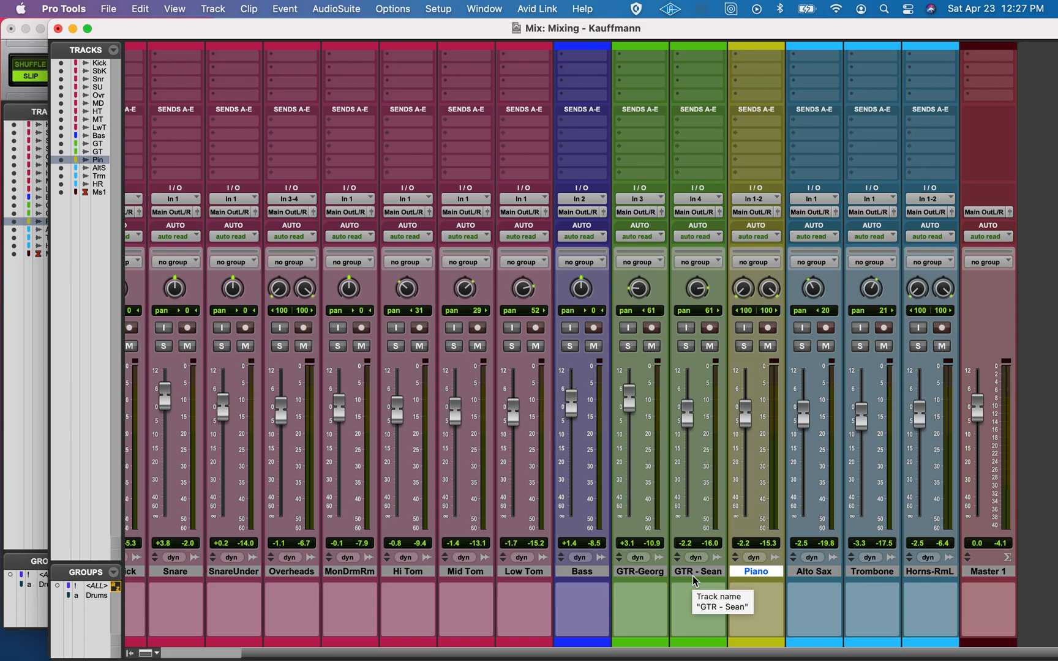
# Audition Piano, the first guitar and Bass in solo during playback, and return to the full mix
pyautogui.press('space')
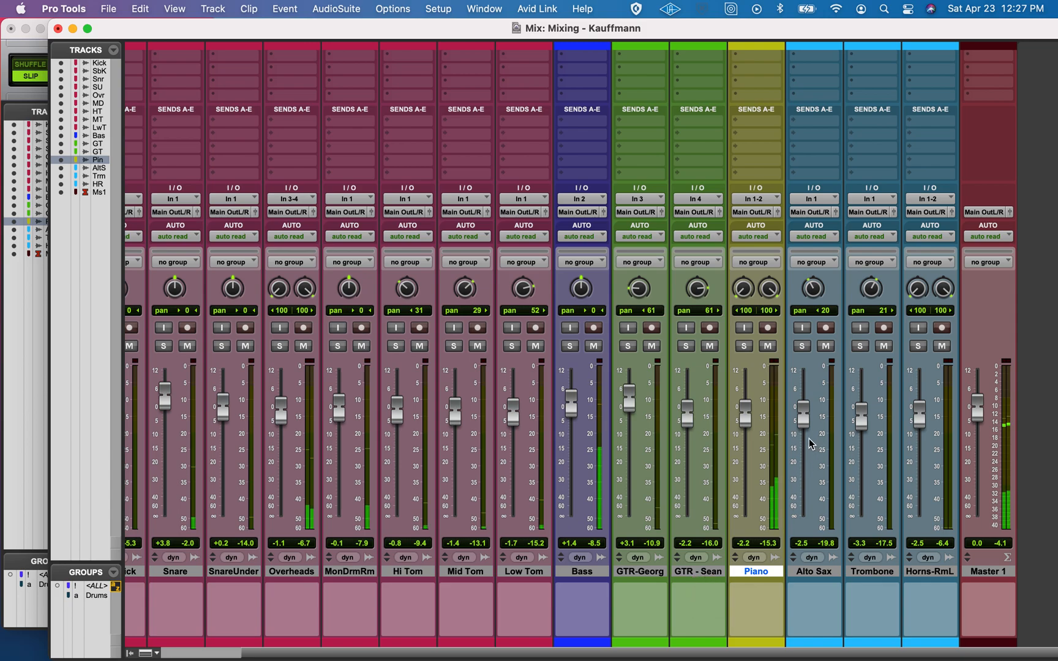
pyautogui.click(744, 346)
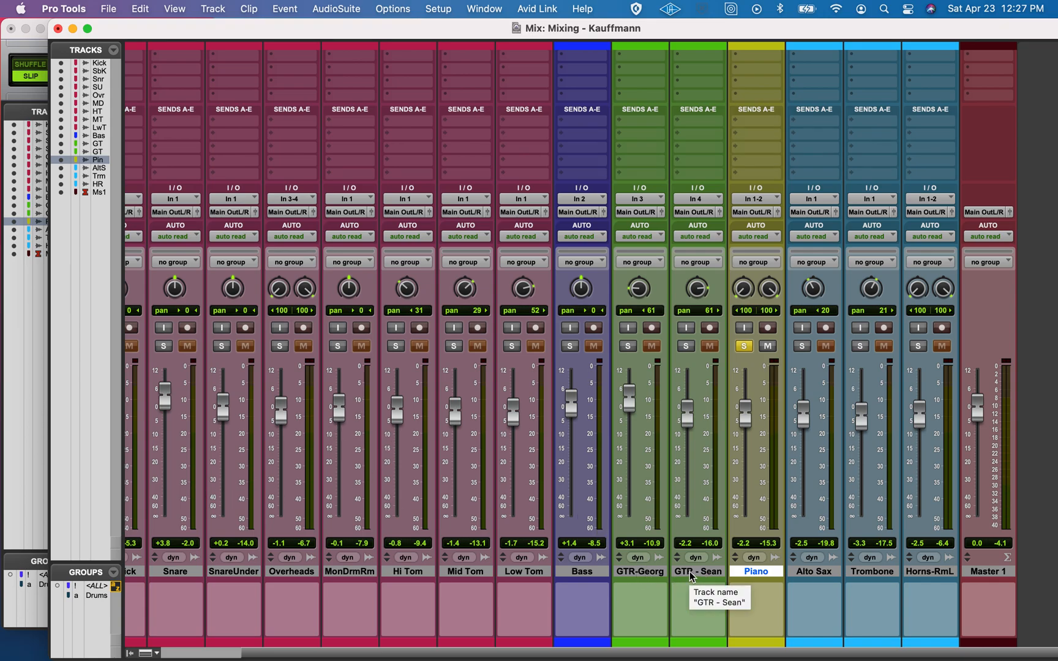
pyautogui.click(628, 346)
pyautogui.click(743, 346)
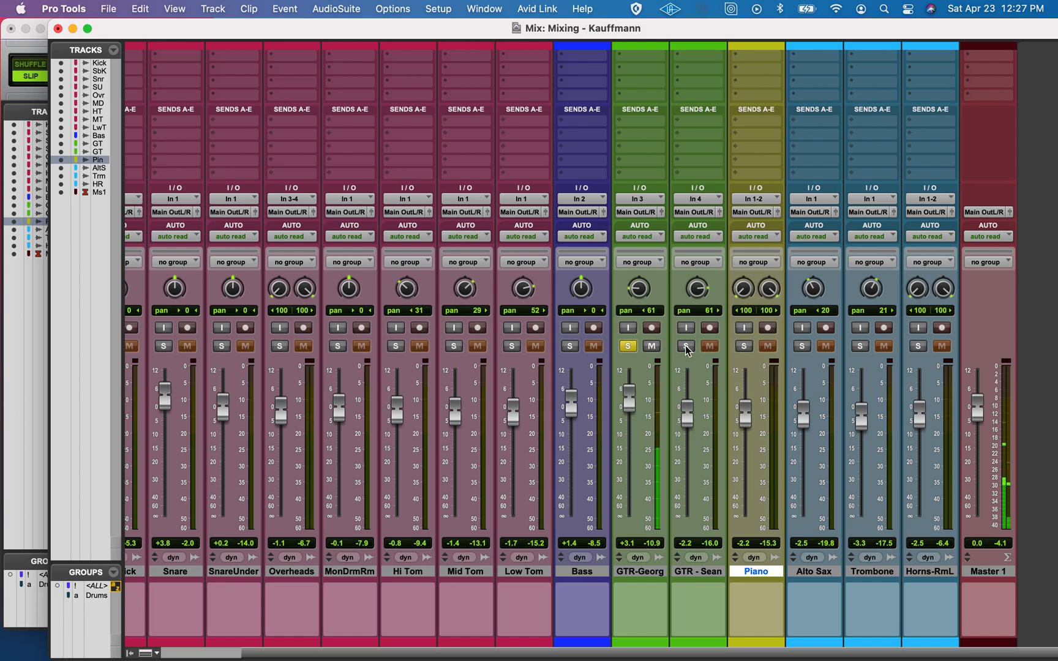
pyautogui.click(631, 345)
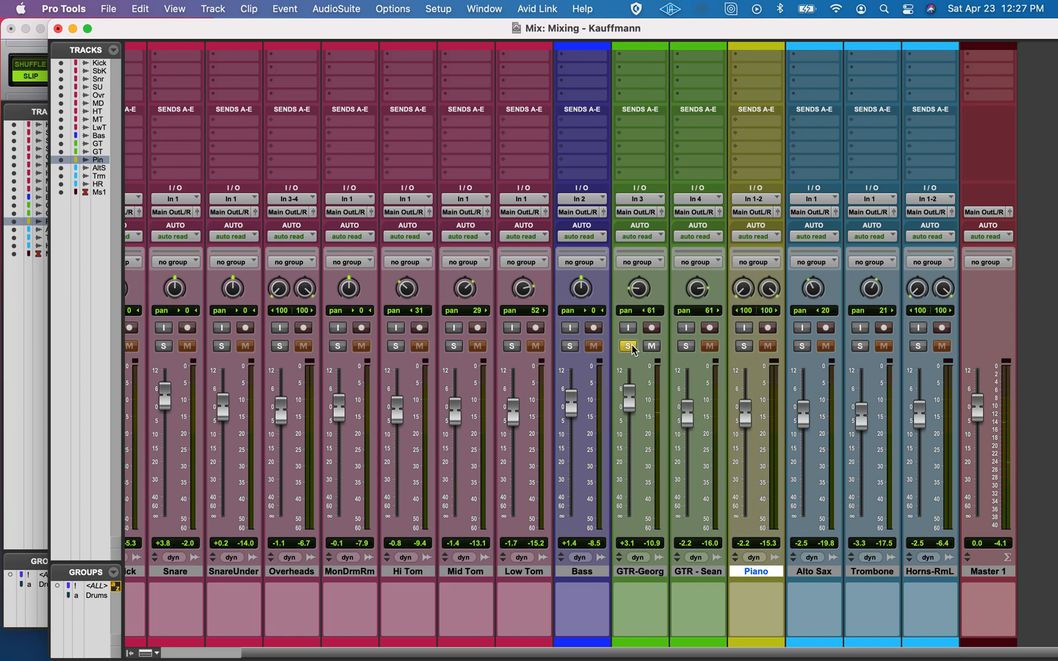
pyautogui.click(569, 345)
pyautogui.click(574, 348)
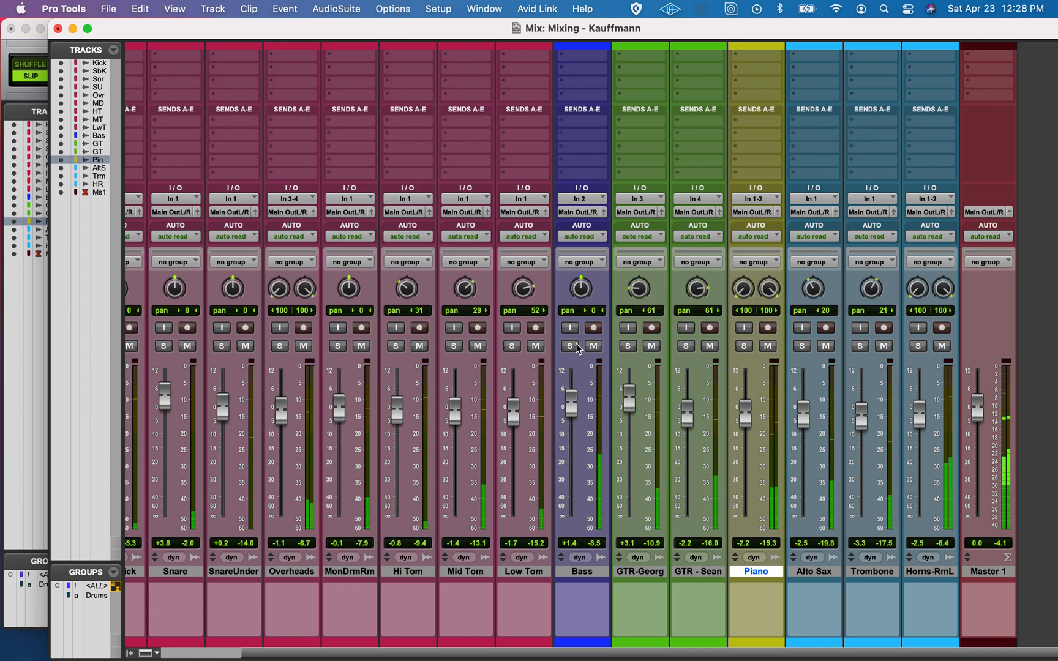
# Zoom the Edit window out to the whole song, place the playback position at bar 160, and return to the Mix window
pyautogui.press('super+equal')
pyautogui.press('space')
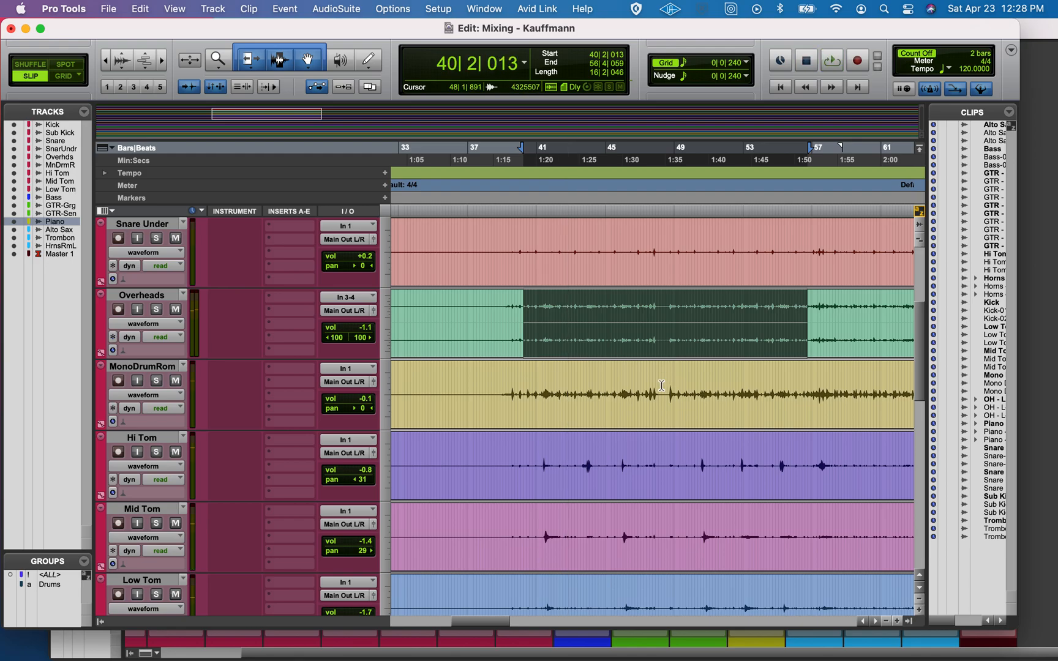
pyautogui.press('r')
pyautogui.press('r')
pyautogui.press('r')
pyautogui.press('r')
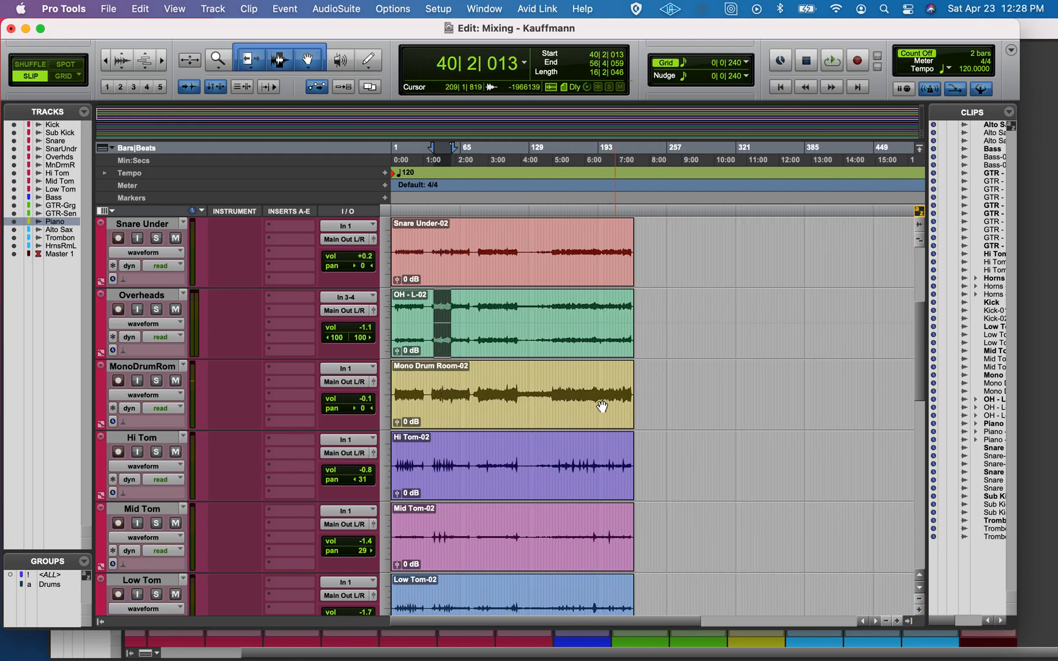
pyautogui.click(564, 382)
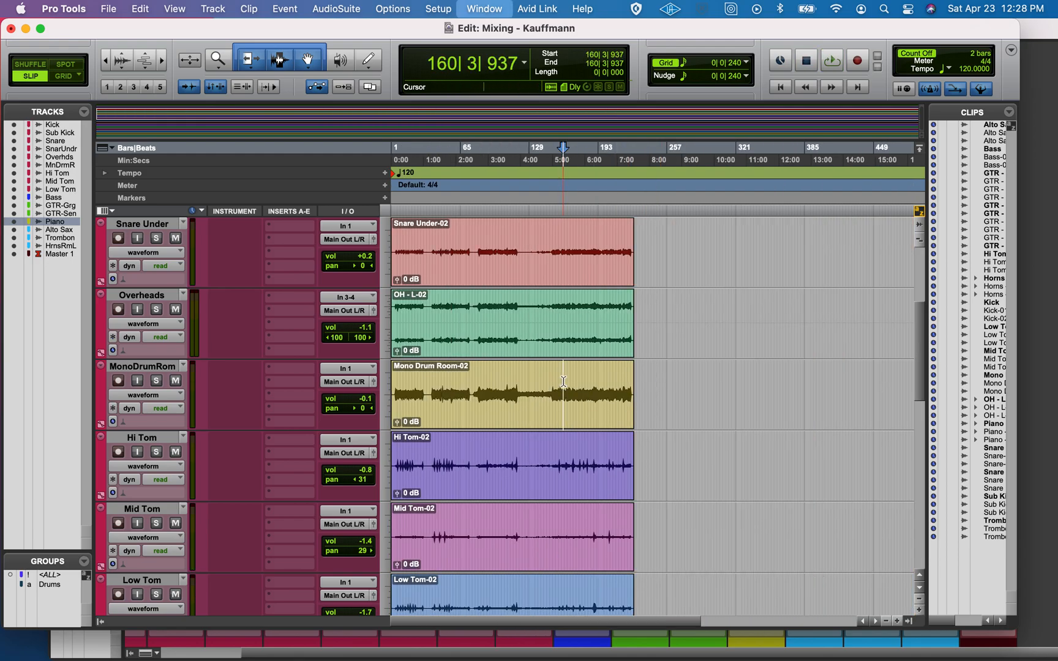
pyautogui.press('super+equal')
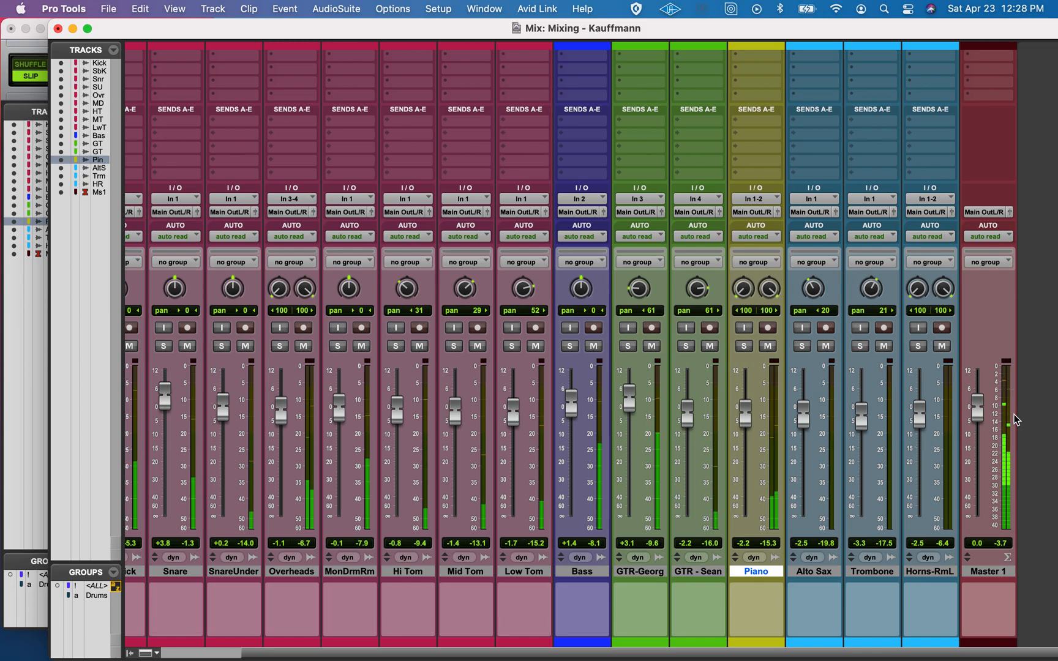
# Audition the second guitar and Piano in solo at the new song position, and stop playback
pyautogui.click(686, 346)
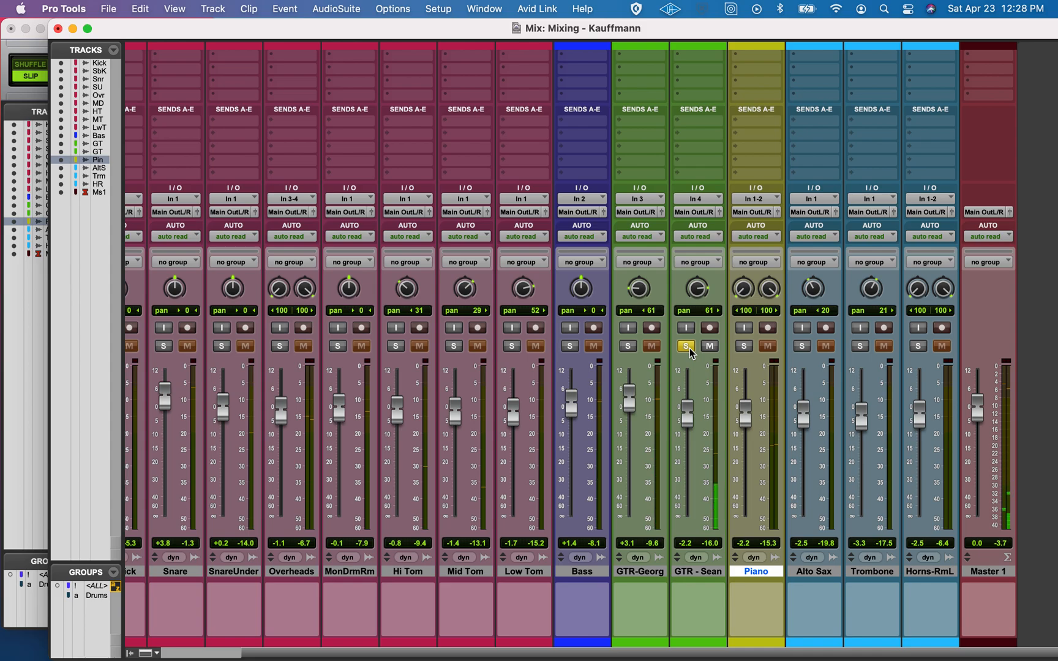
pyautogui.click(686, 346)
pyautogui.click(743, 347)
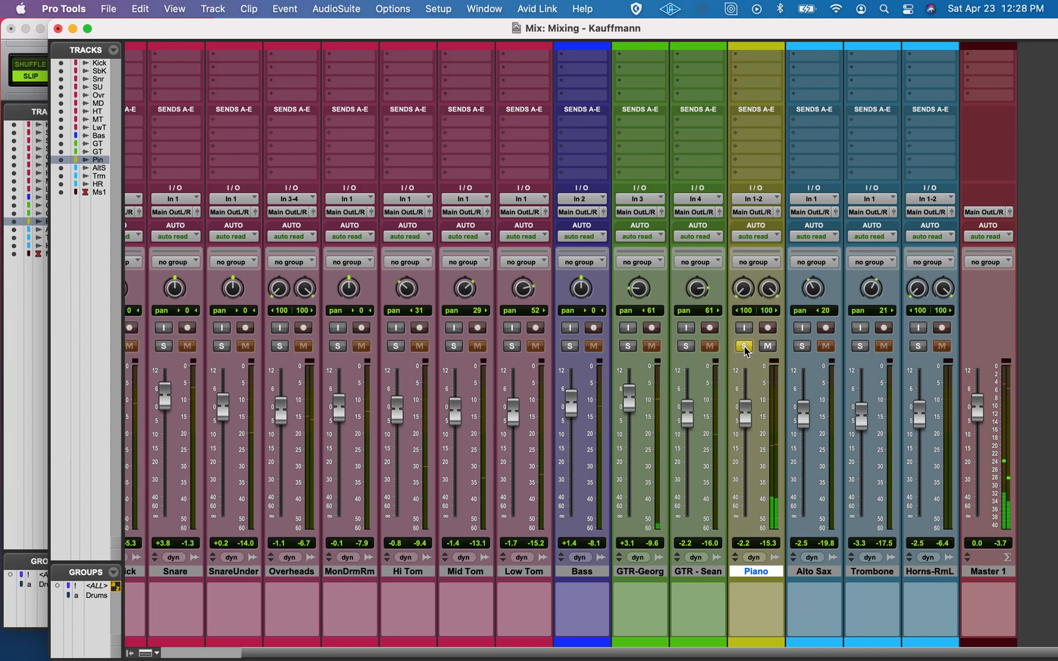
pyautogui.click(744, 346)
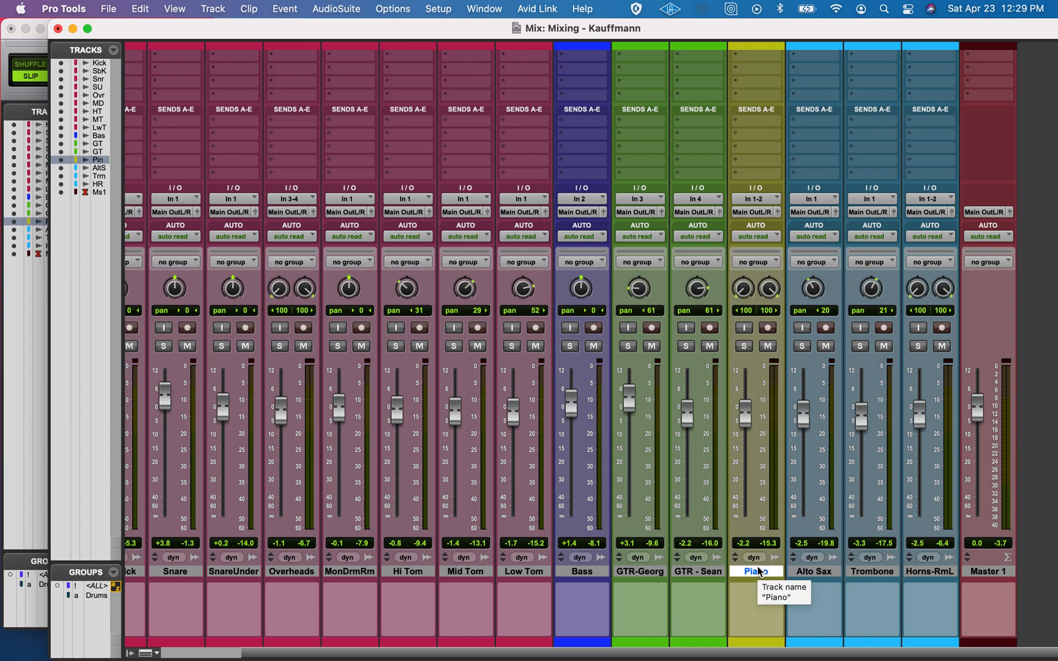
pyautogui.press('space')
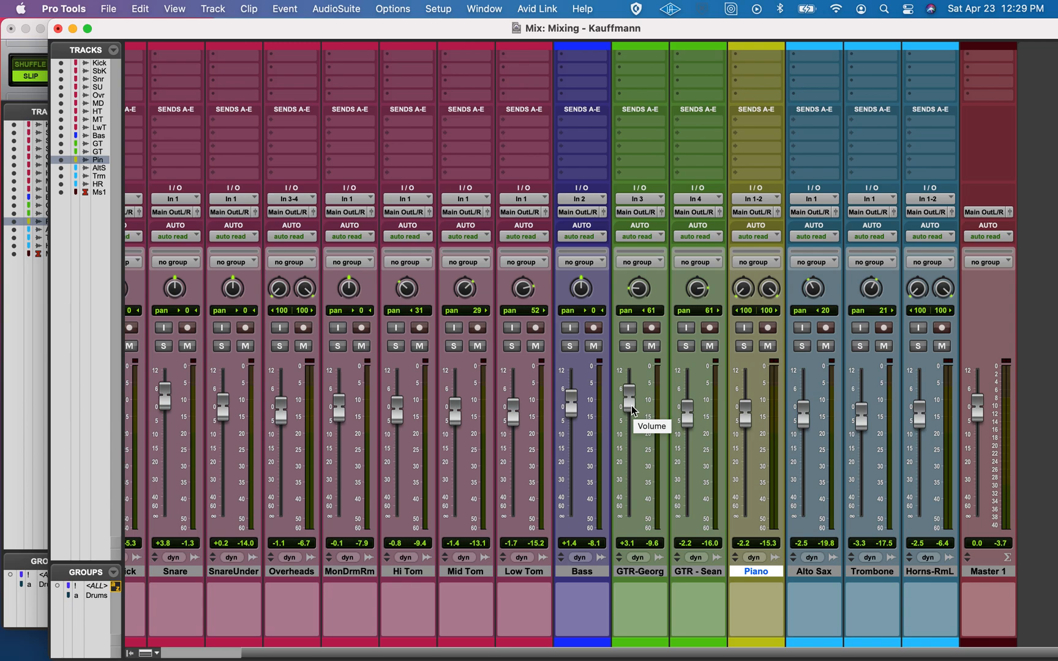
pyautogui.press('super+Tab')
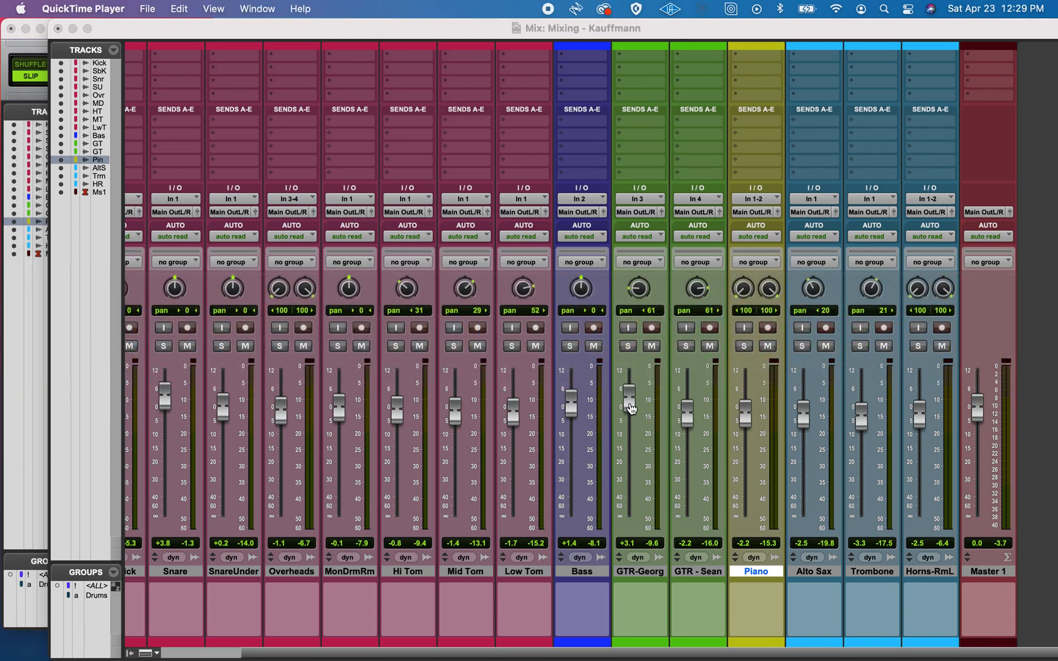